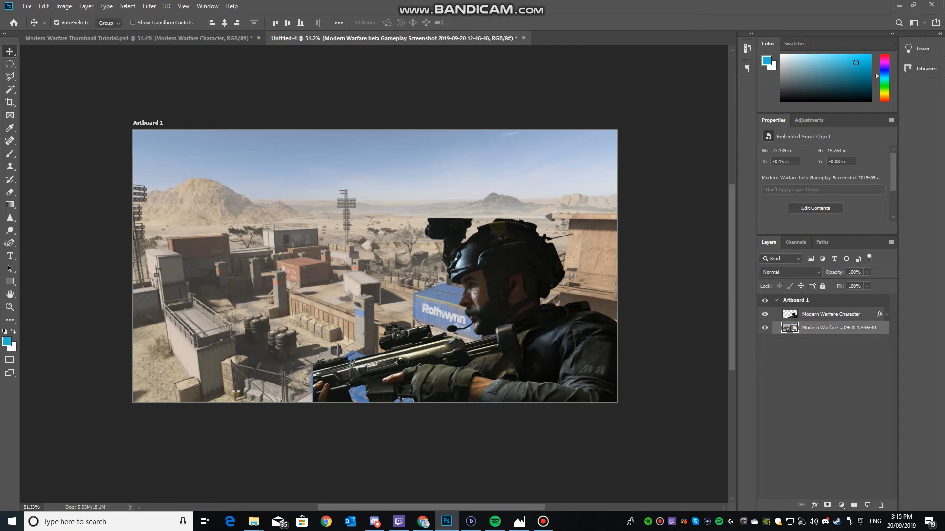
# Move the soldier character from the artboard's lower-right corner to the middle of the background scene.
pyautogui.moveTo(475, 311); pyautogui.dragTo(490, 318)
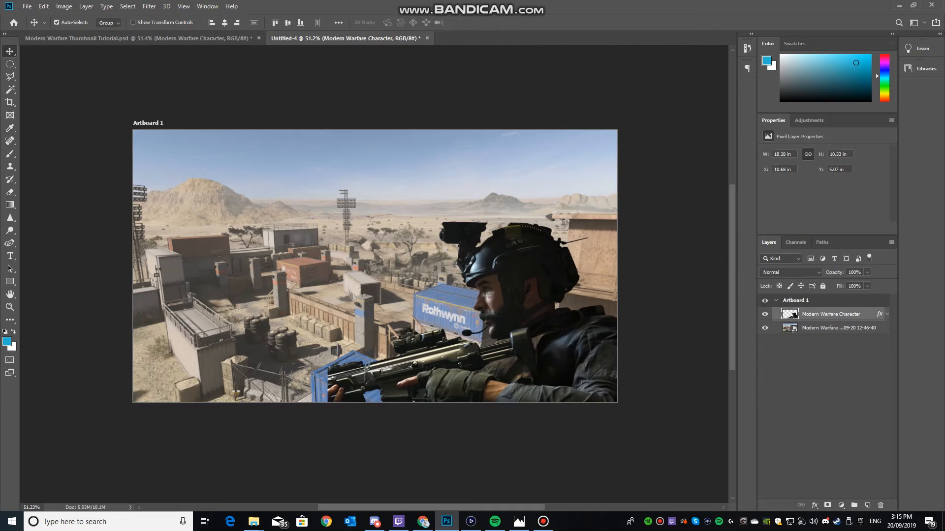
pyautogui.moveTo(566, 332); pyautogui.dragTo(423, 272)
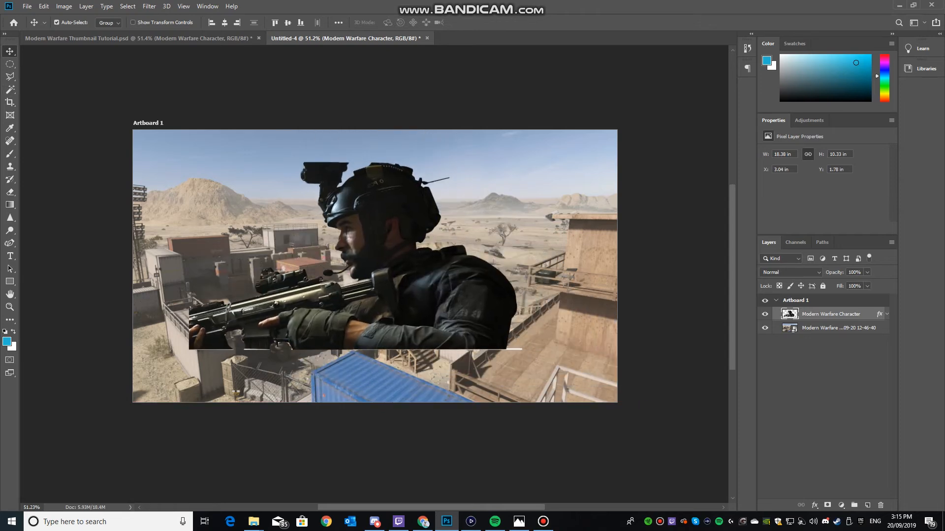
pyautogui.moveTo(453, 294); pyautogui.dragTo(468, 300)
pyautogui.rightClick(442, 316)
pyautogui.click(435, 308)
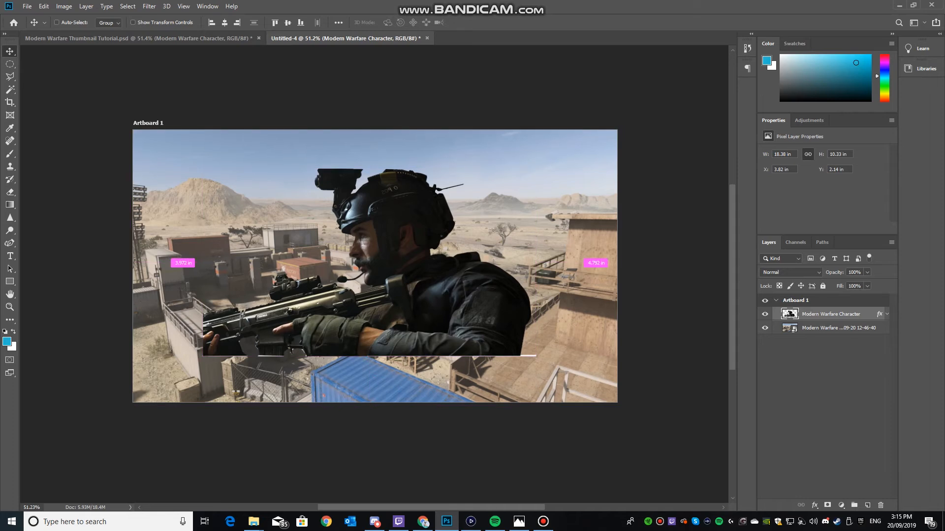
# Flip the soldier character horizontally with Free Transform and shift it slightly down and to the left.
pyautogui.hotkey('ctrl', 't')
pyautogui.rightClick(392, 287)
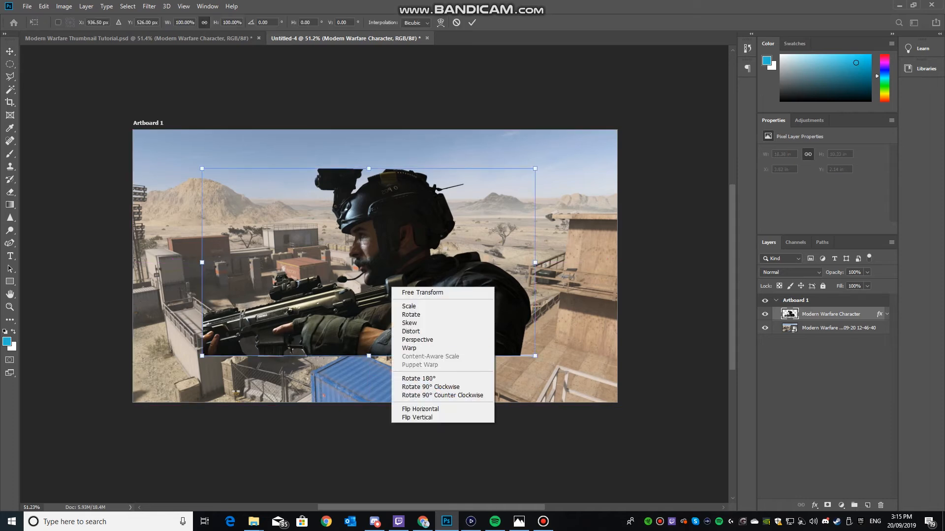
pyautogui.click(420, 409)
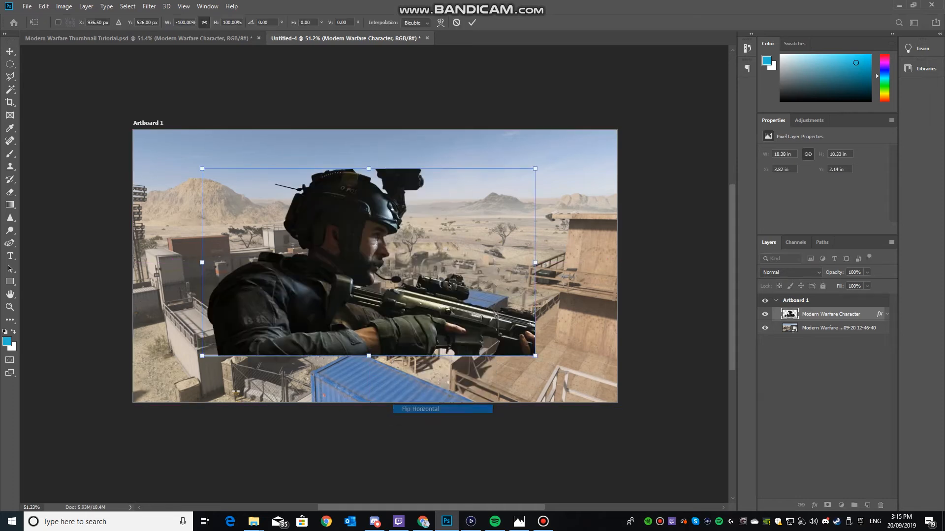
pyautogui.moveTo(362, 276)
pyautogui.mouseDown()
pyautogui.moveTo(265, 330)
pyautogui.moveTo(344, 277)
pyautogui.mouseUp()
# Flip the soldier horizontally to face left and place it in the artboard's lower-right corner, at about X 9.75 in, Y 4.85 in.
pyautogui.rightClick(327, 309)
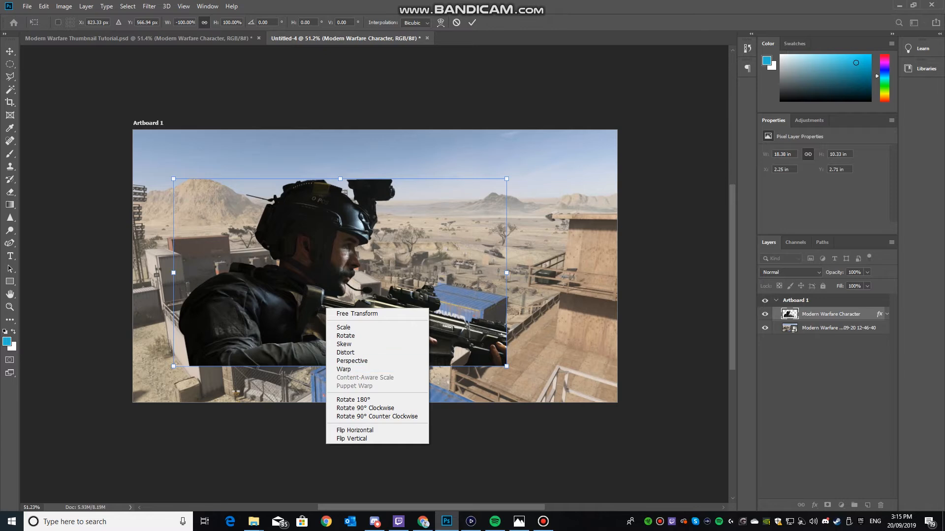
pyautogui.click(355, 431)
pyautogui.moveTo(422, 294); pyautogui.dragTo(545, 331)
pyautogui.press('Return')
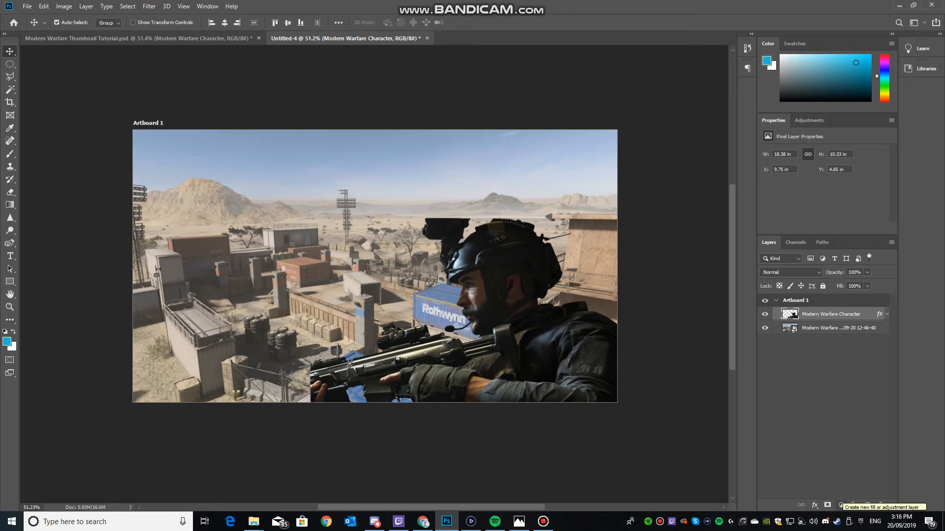
# Add a Color Balance adjustment layer with midtones Yellow/Blue at +100 and place it beneath the Modern Warfare Character layer.
pyautogui.click(840, 505)
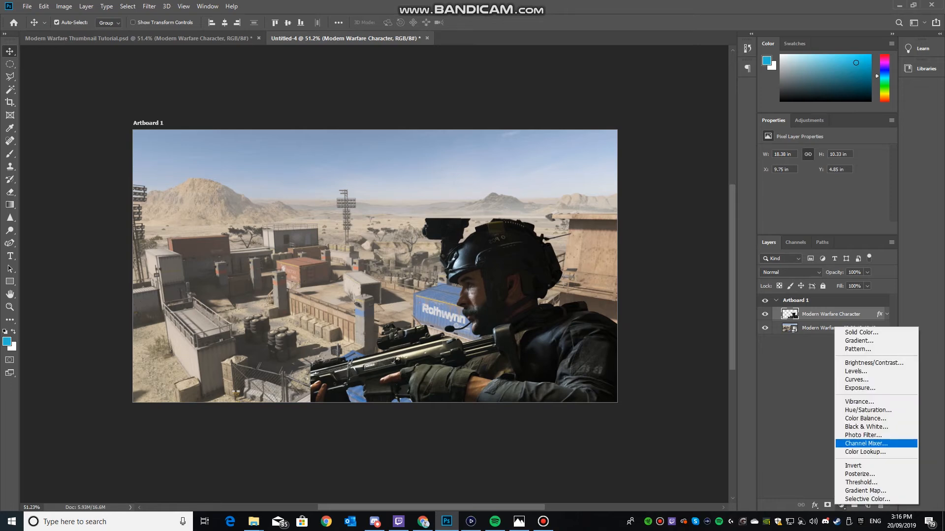
pyautogui.click(865, 419)
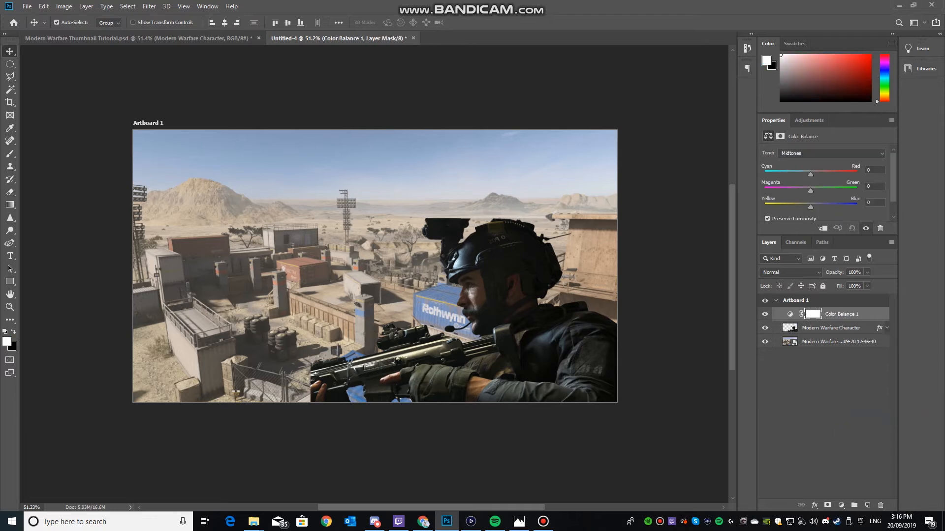
pyautogui.moveTo(811, 207); pyautogui.dragTo(856, 206)
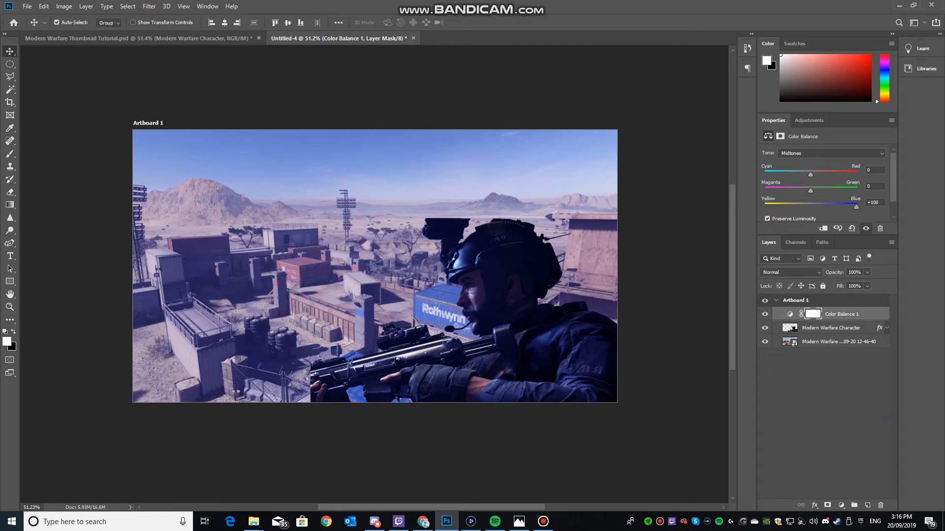
pyautogui.moveTo(842, 314); pyautogui.dragTo(843, 335)
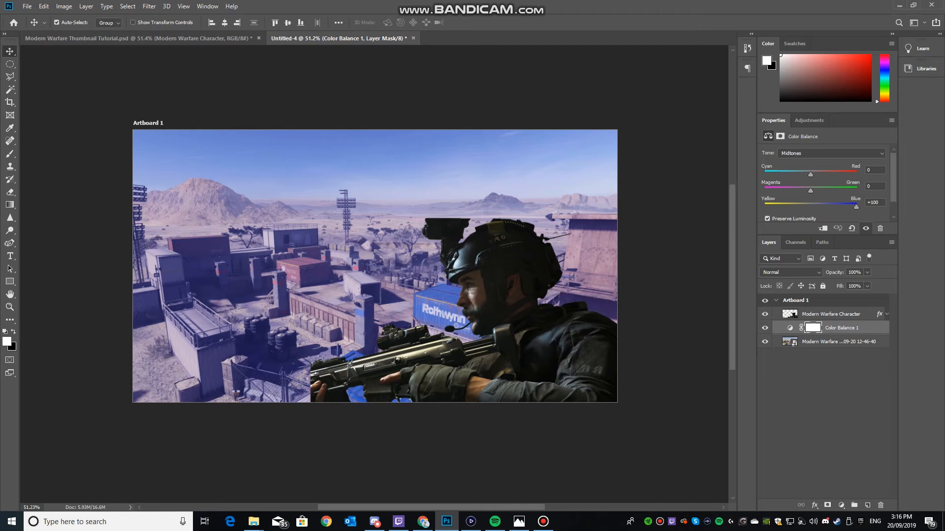
# Apply a white Outer Glow to the Modern Warfare Character layer with Screen blending, 100% opacity, 100% spread and 2 px size.
pyautogui.click(821, 301)
pyautogui.doubleClick(827, 314)
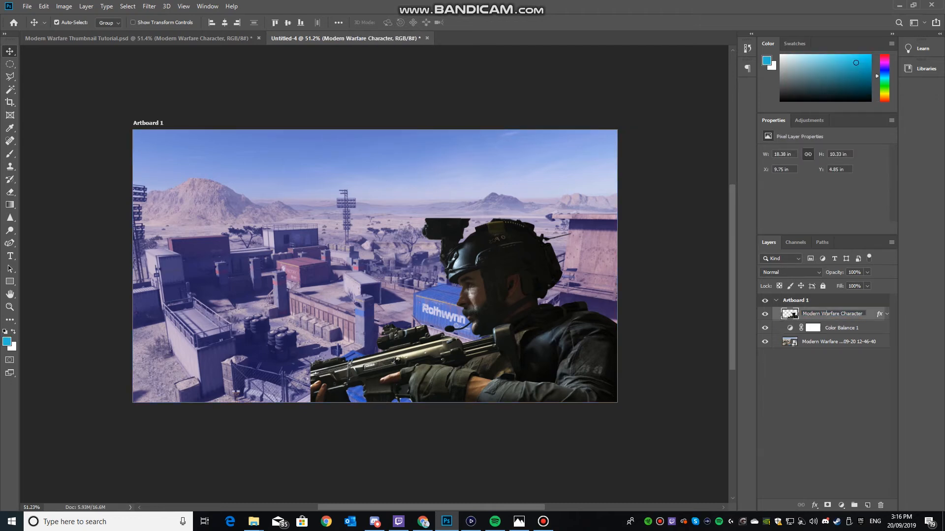
pyautogui.press('Return')
pyautogui.doubleClick(870, 314)
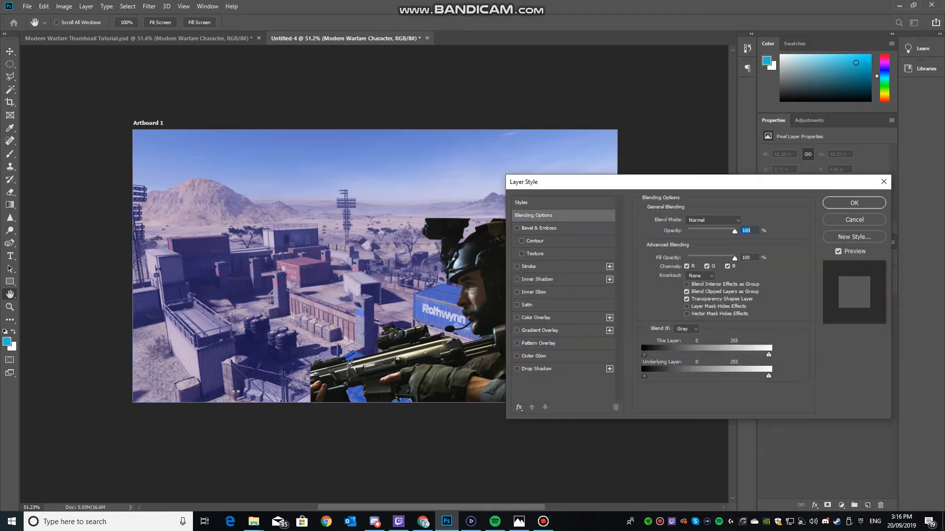
pyautogui.click(534, 356)
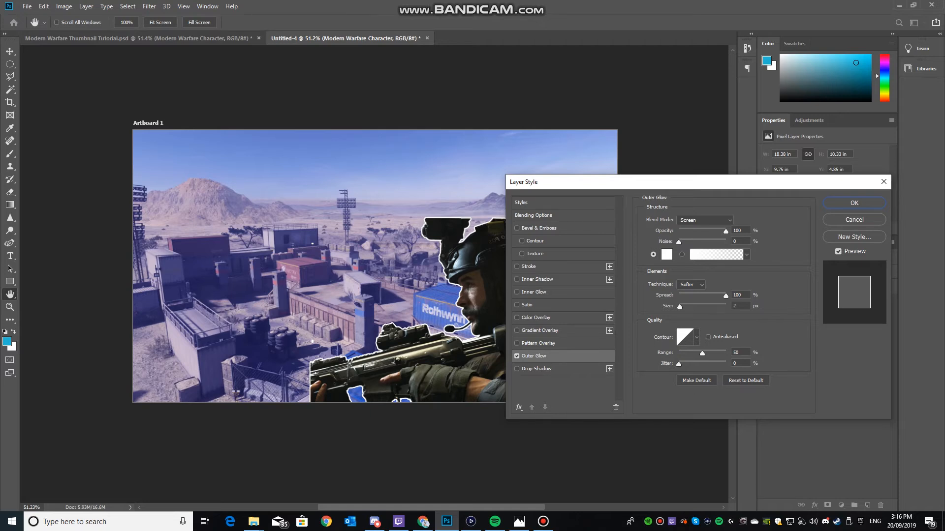
pyautogui.click(854, 203)
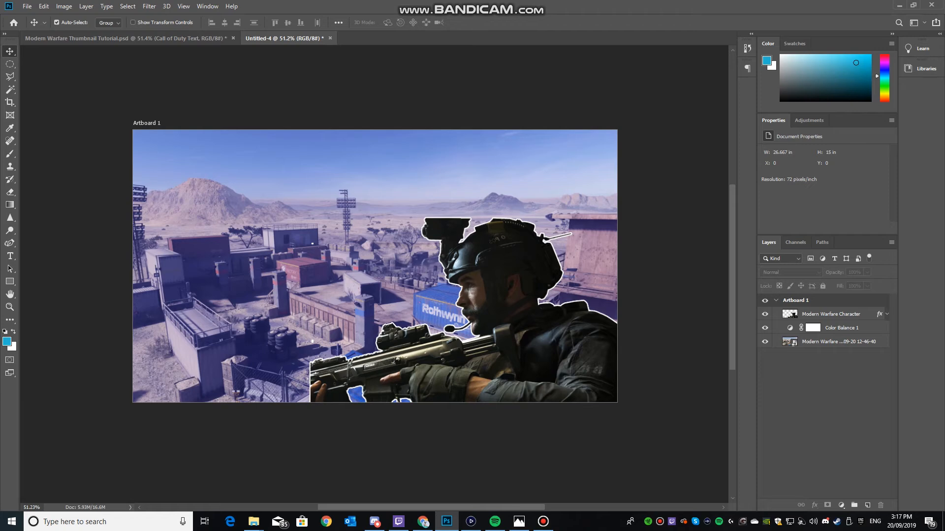
# Paste the Call of Duty Text logo layer into the artboard and move it directly above the soldier's helmet.
pyautogui.hotkey('ctrl', 'v')
pyautogui.hotkey('ctrl', 'f')
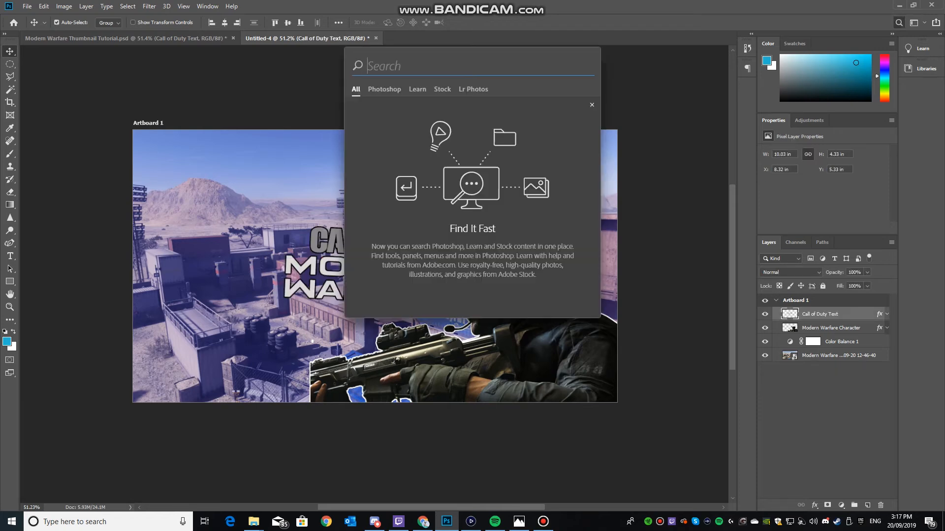
pyautogui.click(670, 266)
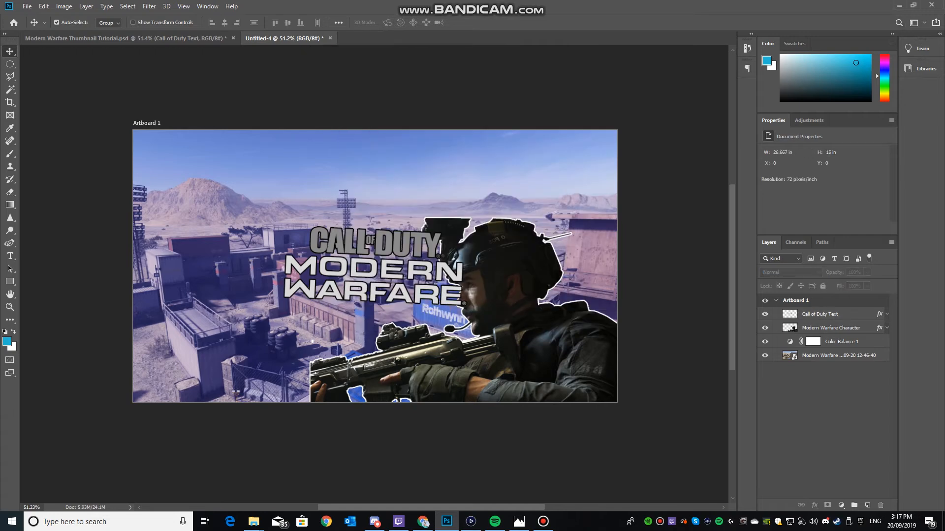
pyautogui.click(375, 271)
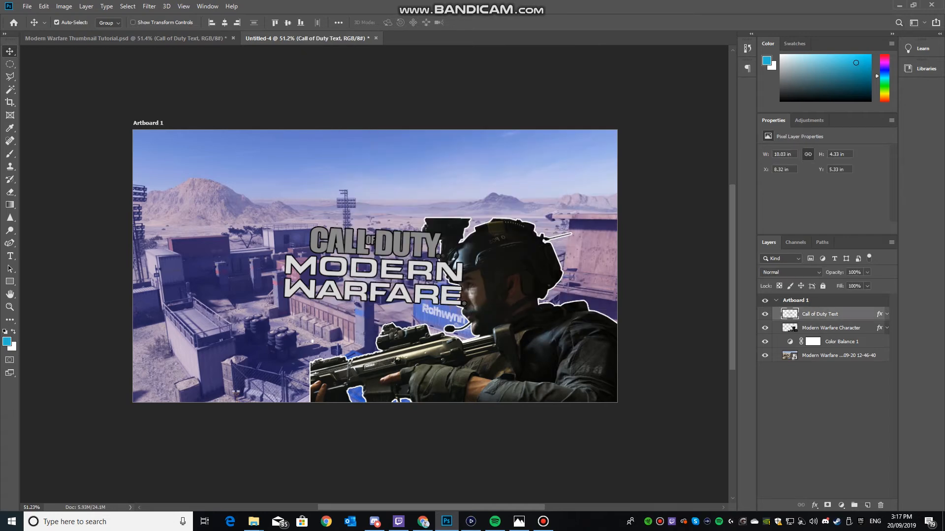
pyautogui.moveTo(379, 249); pyautogui.dragTo(458, 163)
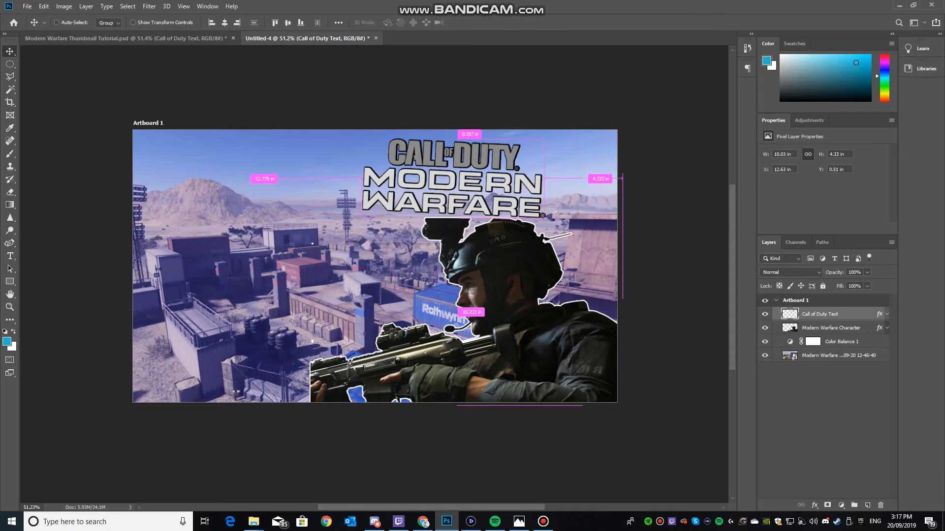
# Rotate the Call of Duty logo very slightly with Free Transform.
pyautogui.hotkey('ctrl', 't')
pyautogui.moveTo(569, 197); pyautogui.dragTo(569, 195)
pyautogui.press('Return')
# Lock the background screenshot layer in its original position and shift the Call of Duty logo to about X 13.42 in, Y 0.88 in.
pyautogui.moveTo(439, 178); pyautogui.dragTo(445, 160)
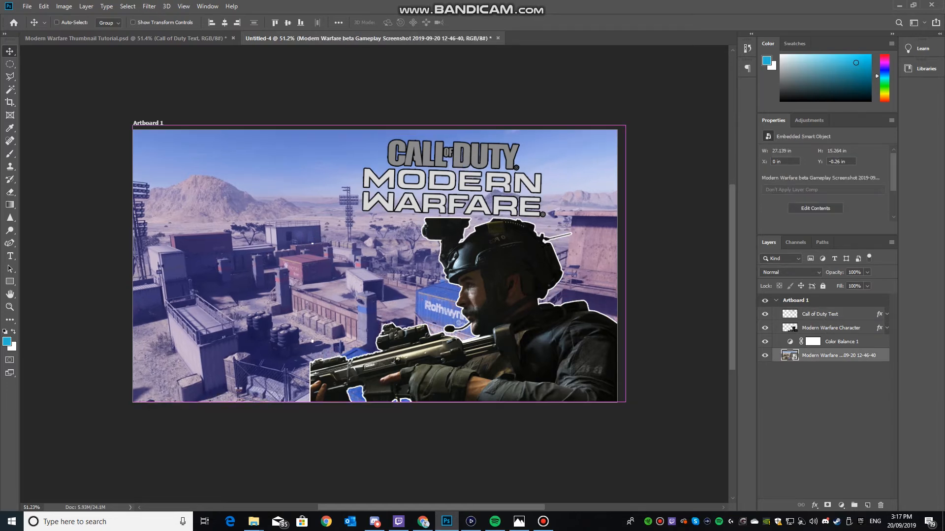
pyautogui.hotkey('ctrl', 'z')
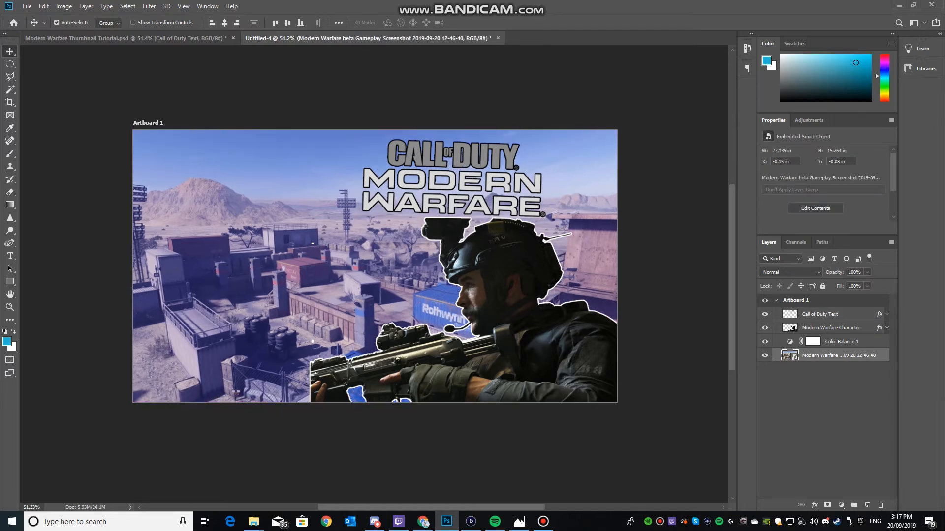
pyautogui.click(822, 286)
pyautogui.click(820, 314)
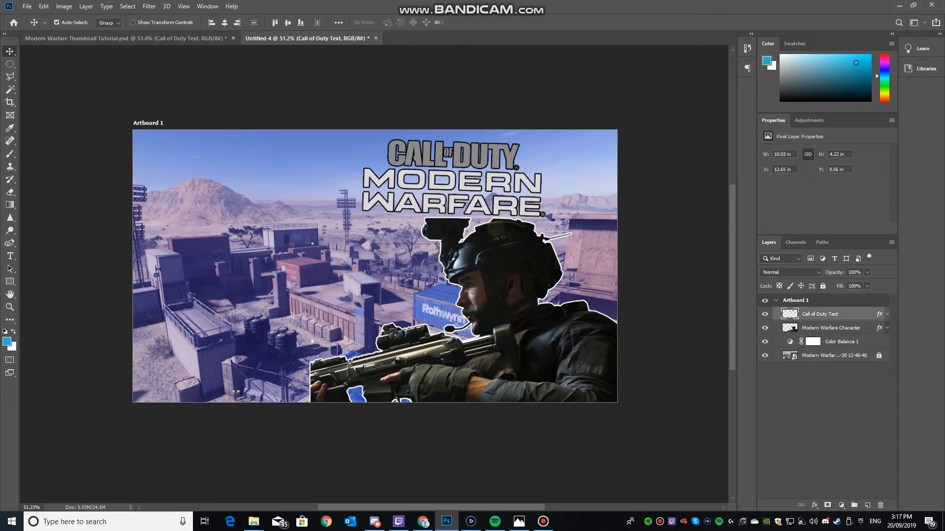
pyautogui.moveTo(483, 161); pyautogui.dragTo(496, 167)
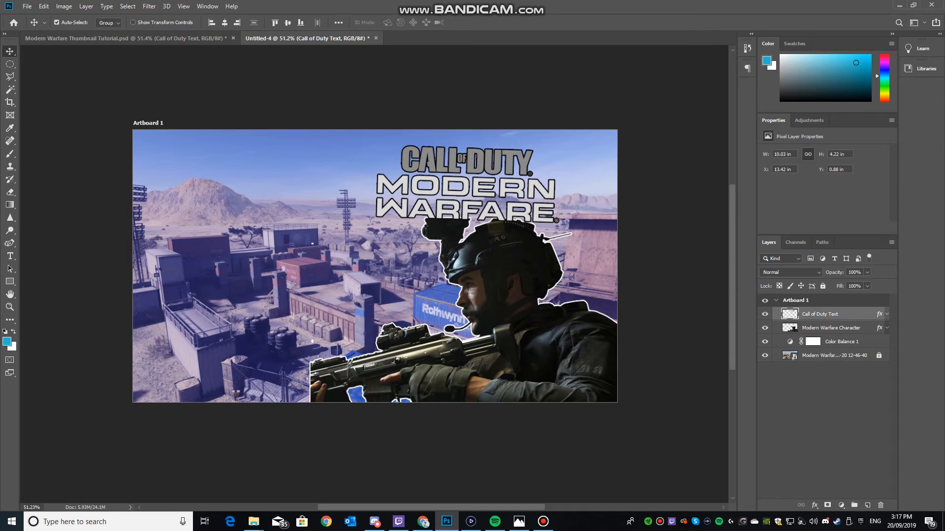
# Examine the Drop Shadow settings in the Call of Duty Text layer's style.
pyautogui.click(837, 301)
pyautogui.doubleClick(854, 314)
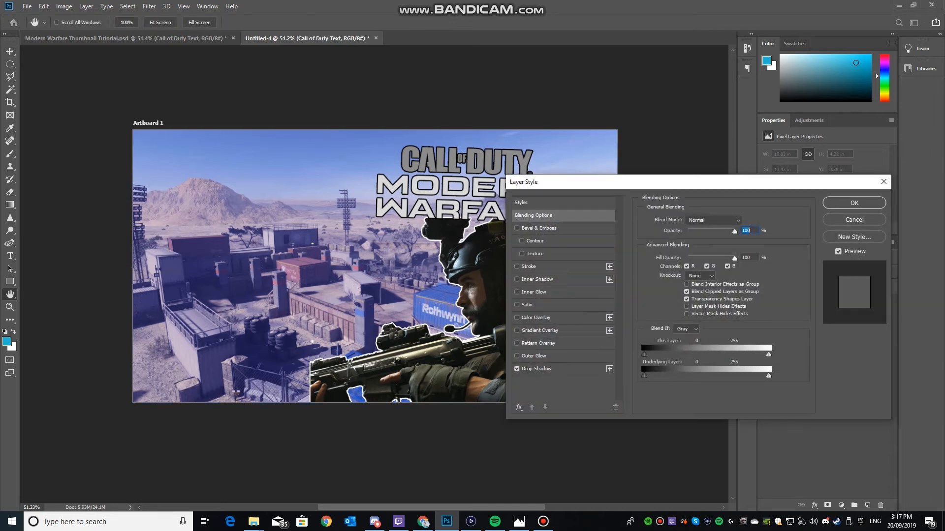
pyautogui.click(537, 369)
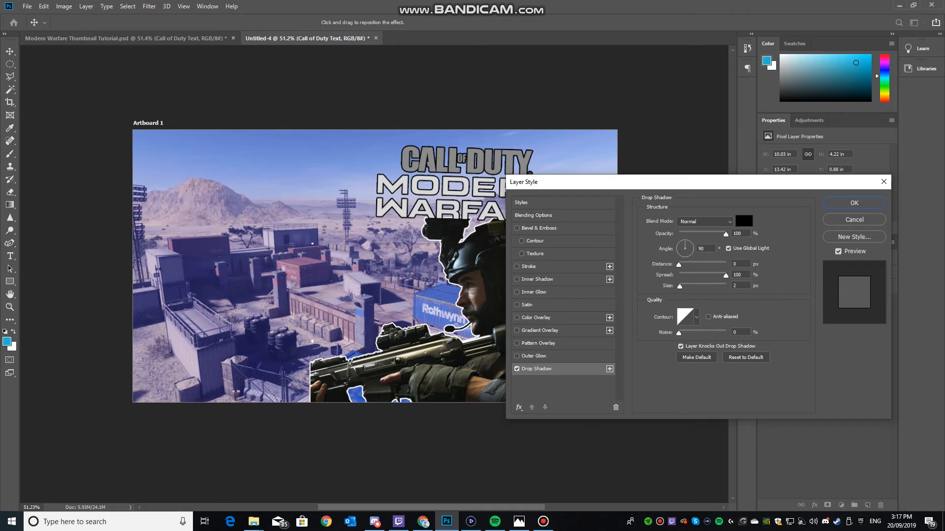
pyautogui.press('Return')
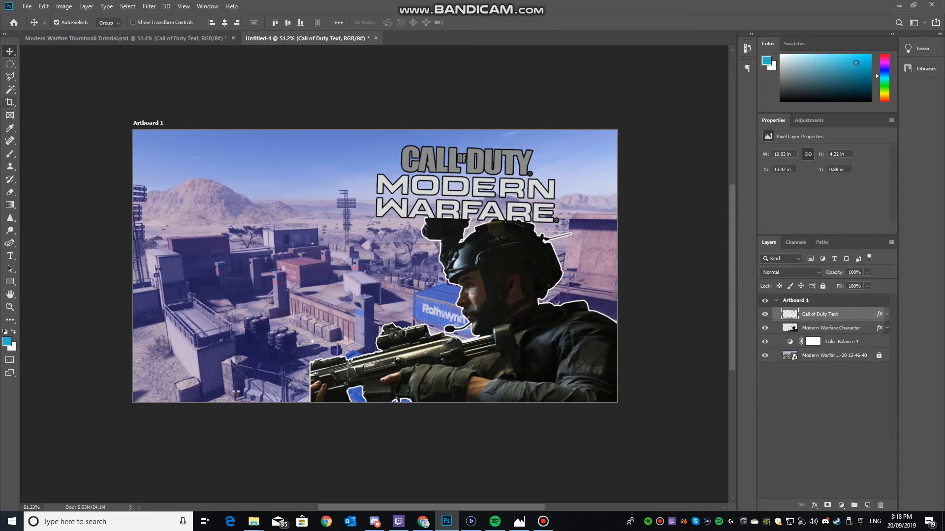
# Add a white text layer reading "thumbnail" in the Aero font at 200 pt over the middle of the scene.
pyautogui.click(10, 256)
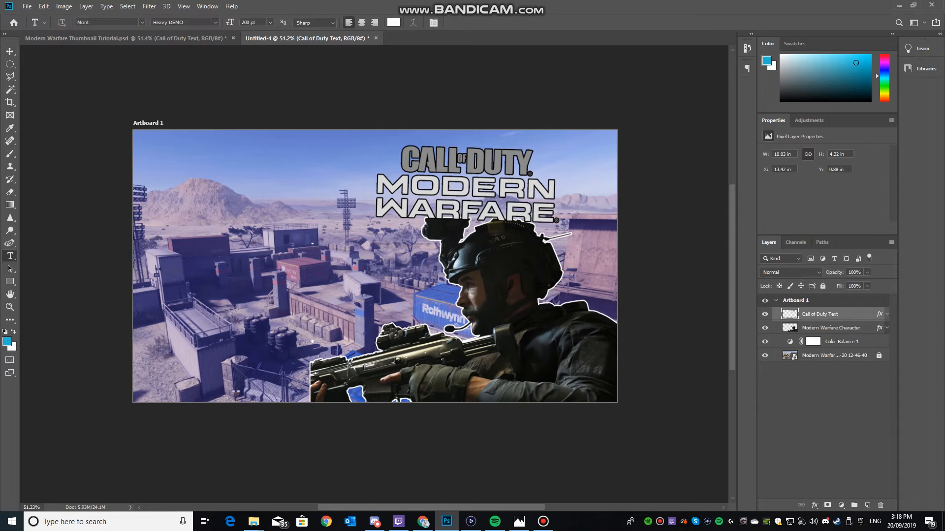
pyautogui.click(220, 282)
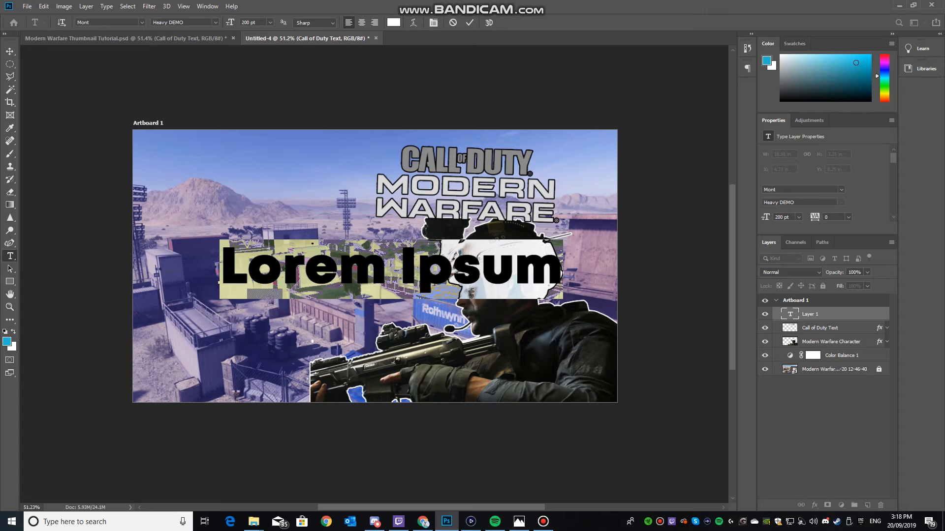
pyautogui.click(841, 189)
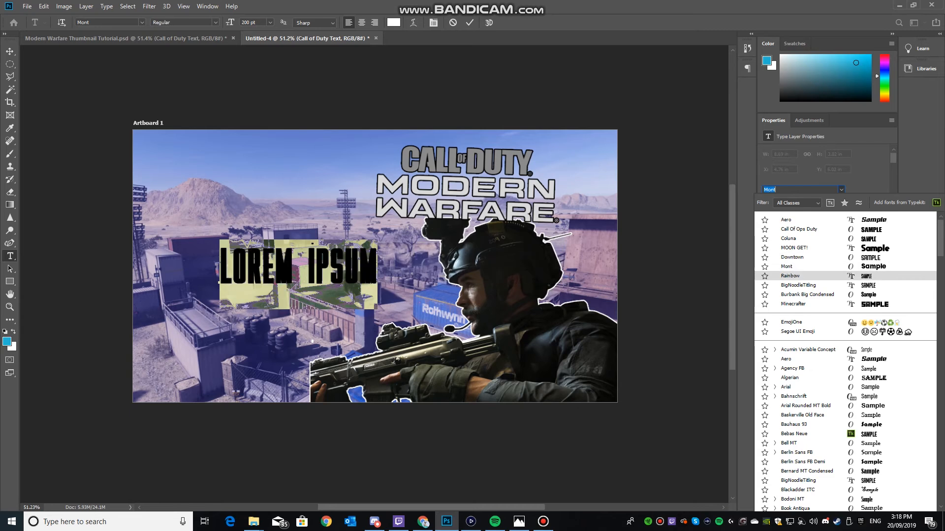
pyautogui.click(807, 220)
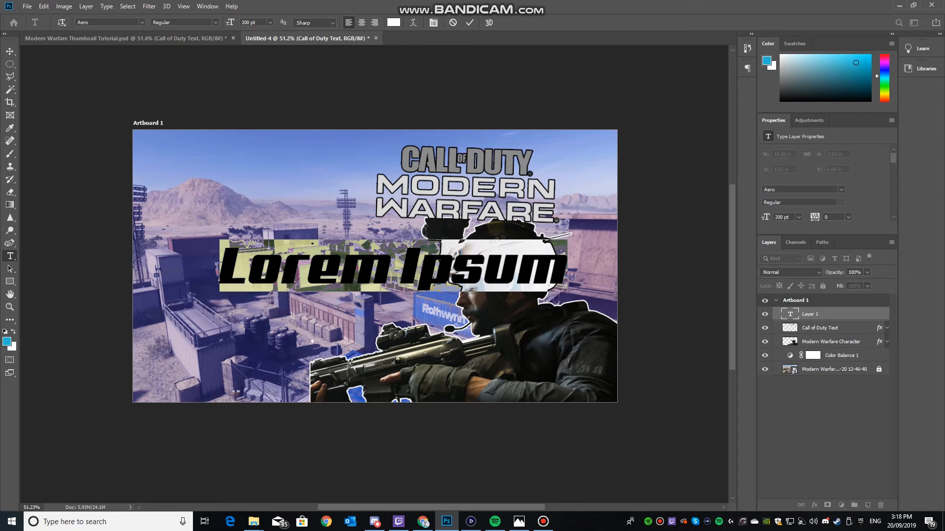
pyautogui.write('thu')
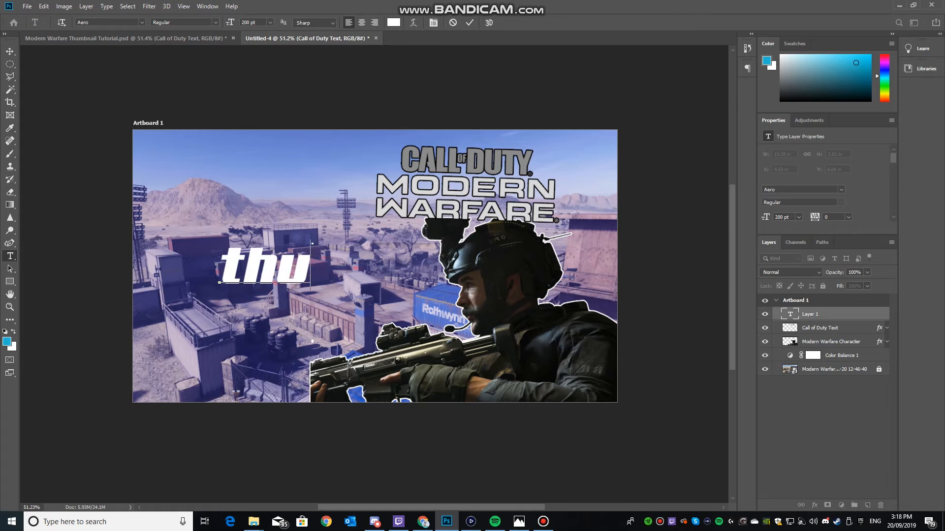
pyautogui.write('mbnail')
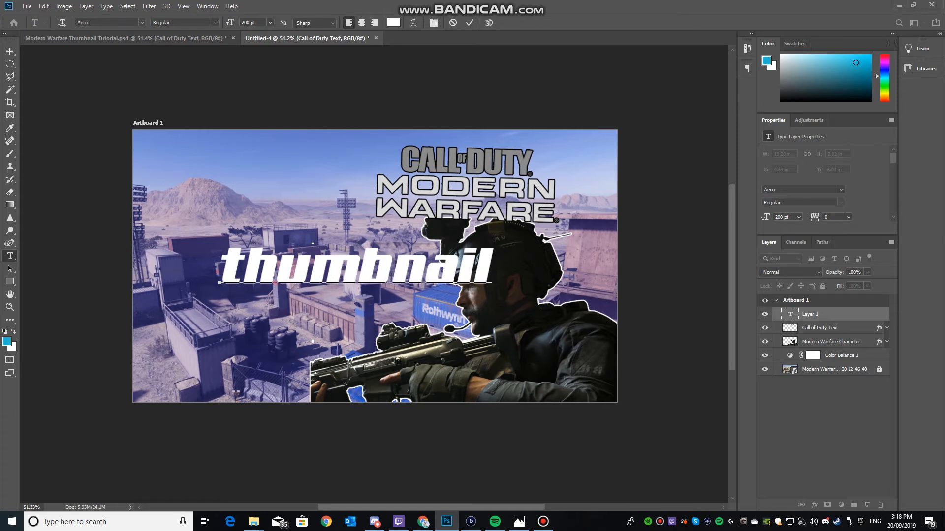
# Move the "thumbnail" text to about X 1.36 in, Y 5.8 in, and place a duplicate of it directly below.
pyautogui.click(10, 51)
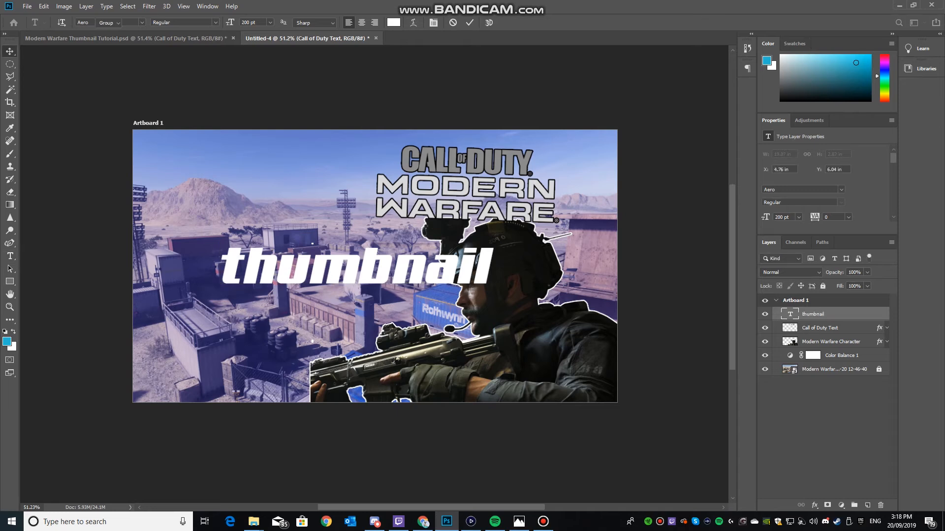
pyautogui.moveTo(367, 242); pyautogui.dragTo(305, 231)
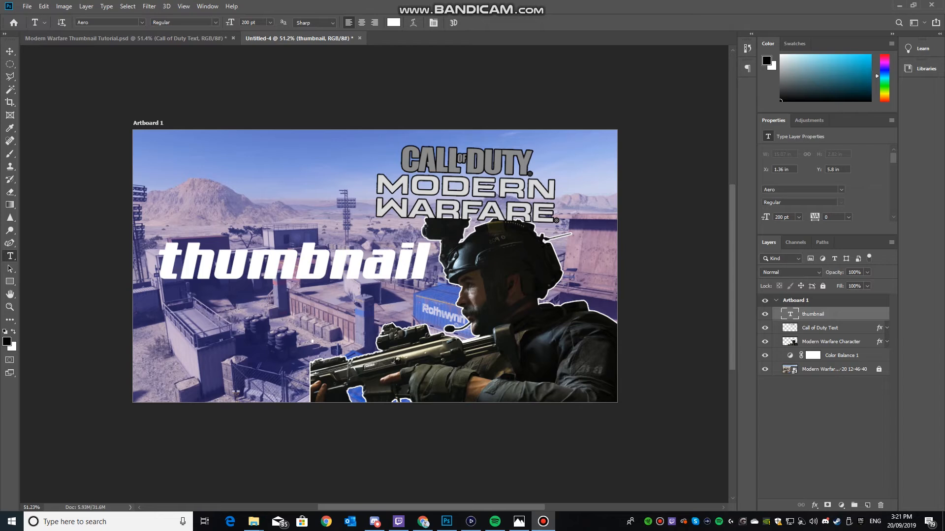
pyautogui.moveTo(353, 268); pyautogui.dragTo(357, 288)
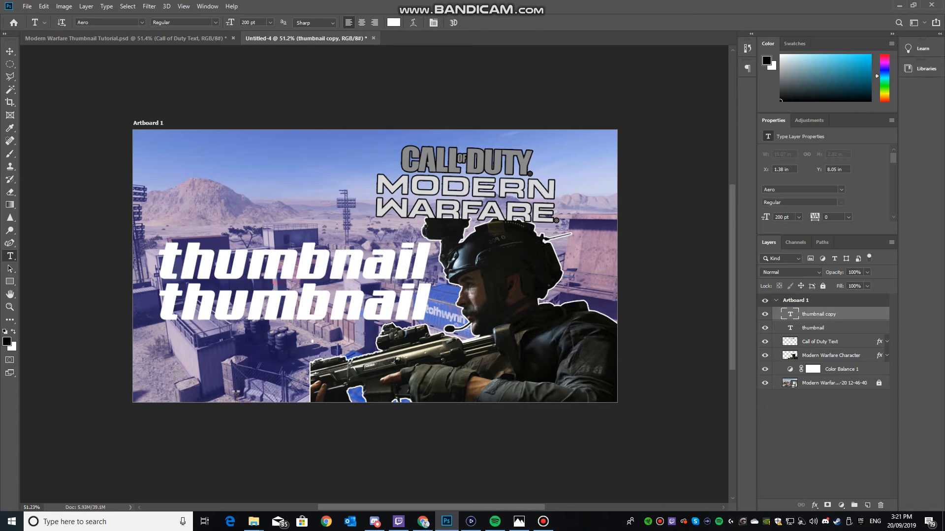
# Change the font of the lower "thumbnail" text to Coluna Condensed Bold.
pyautogui.moveTo(429, 304); pyautogui.dragTo(160, 304)
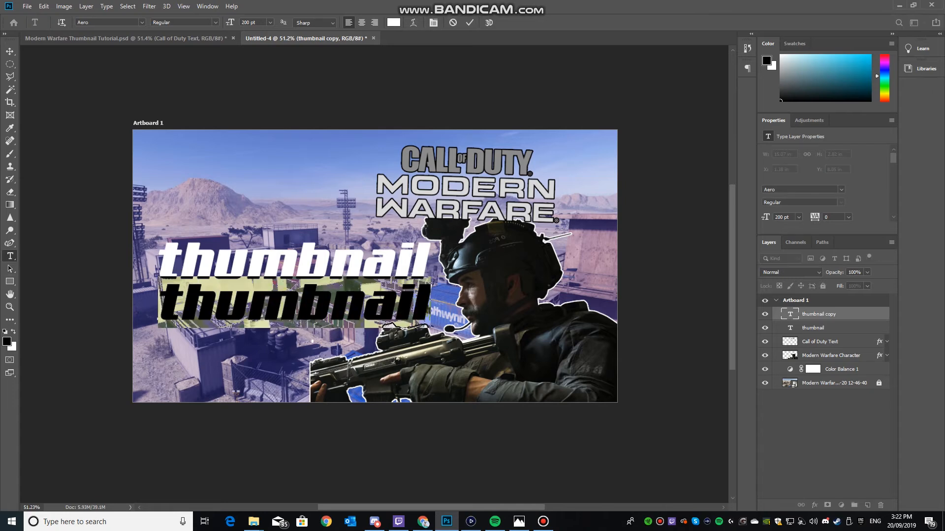
pyautogui.click(841, 189)
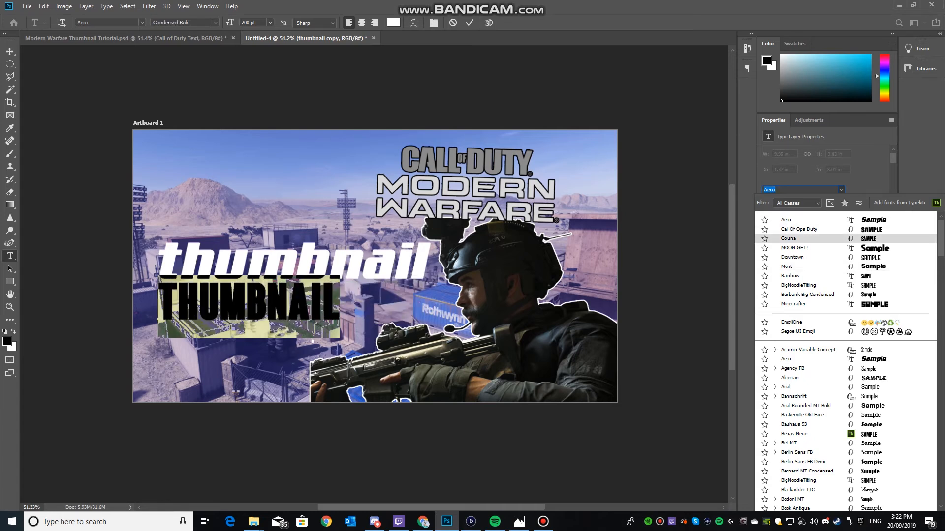
pyautogui.click(794, 239)
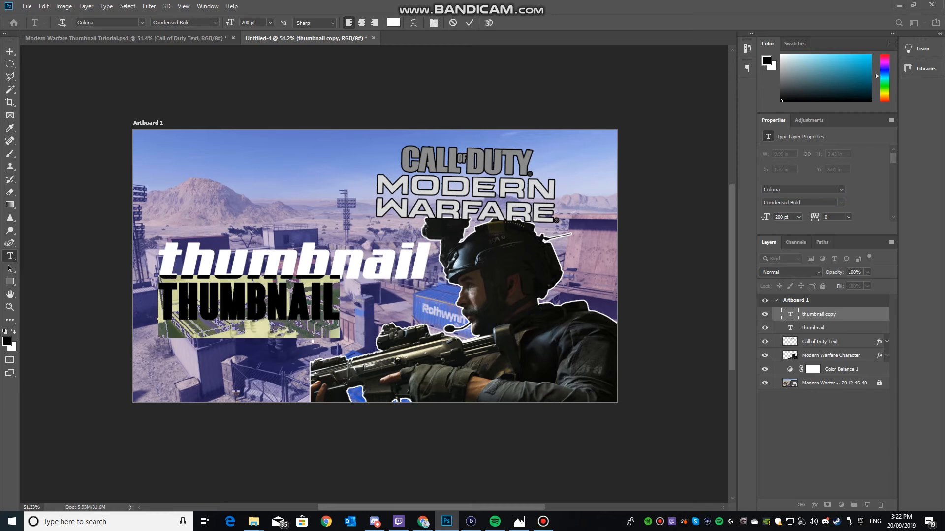
# Check the font settings of the TEMPLATE text in the Modern Warfare Thumbnail Tutorial.psd document.
pyautogui.click(125, 37)
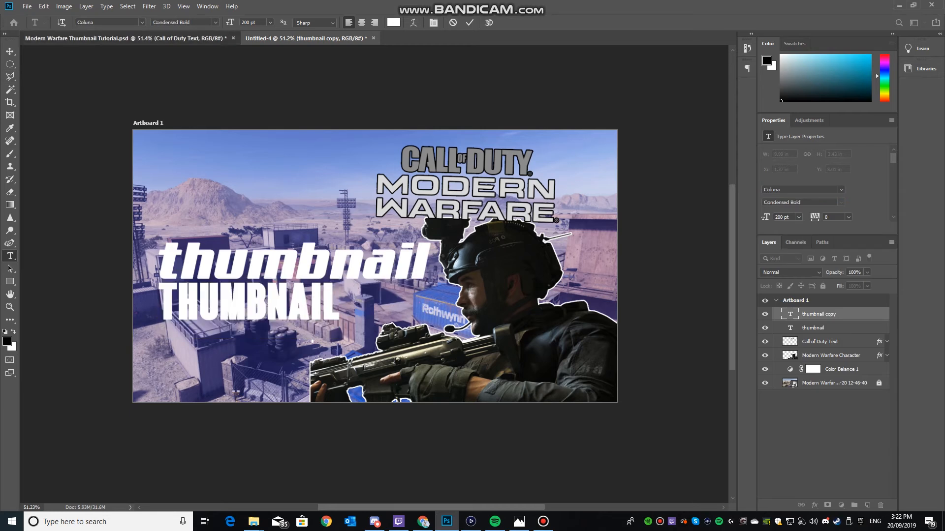
pyautogui.moveTo(313, 308); pyautogui.dragTo(329, 309)
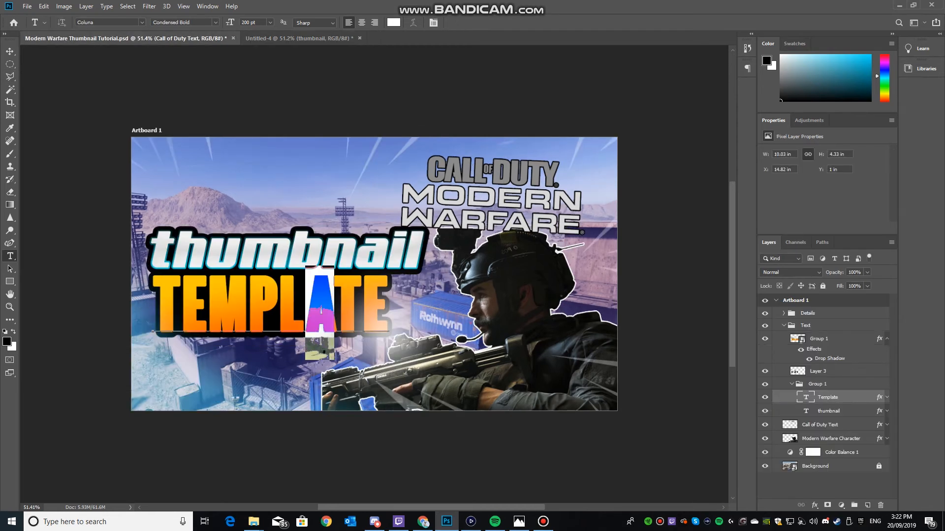
pyautogui.press('Escape')
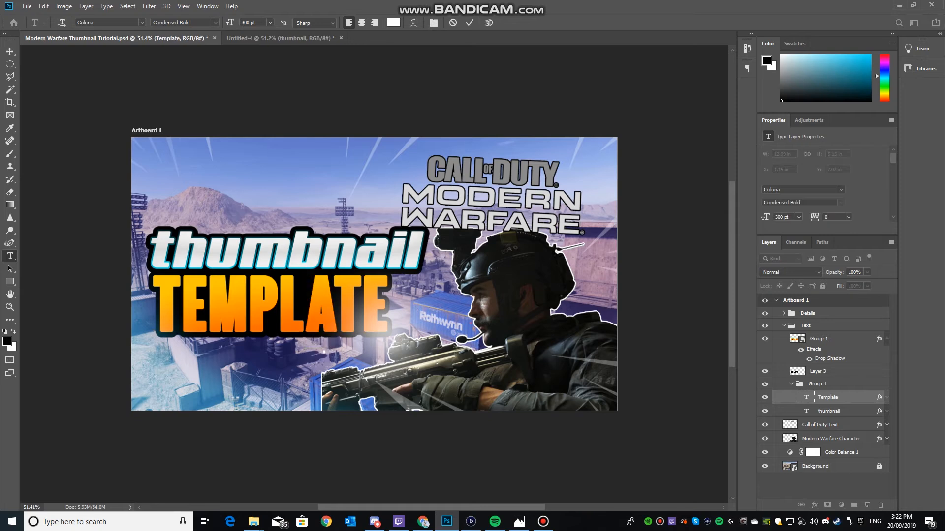
# In the Untitled-4 document, set the lower text's size to 250 pt and move it to about X 2.69 in, Y 7.93 in.
pyautogui.click(284, 39)
pyautogui.moveTo(341, 303); pyautogui.dragTo(158, 302)
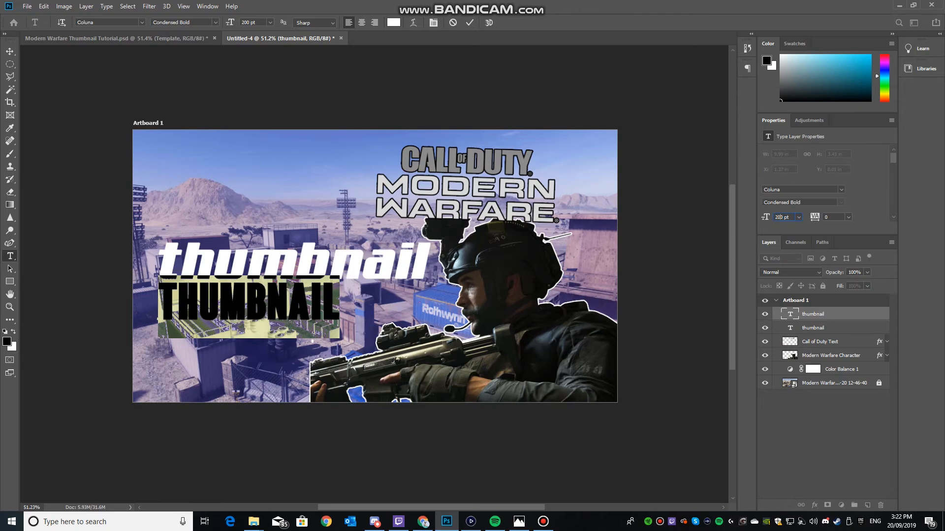
pyautogui.write('250')
pyautogui.press('Return')
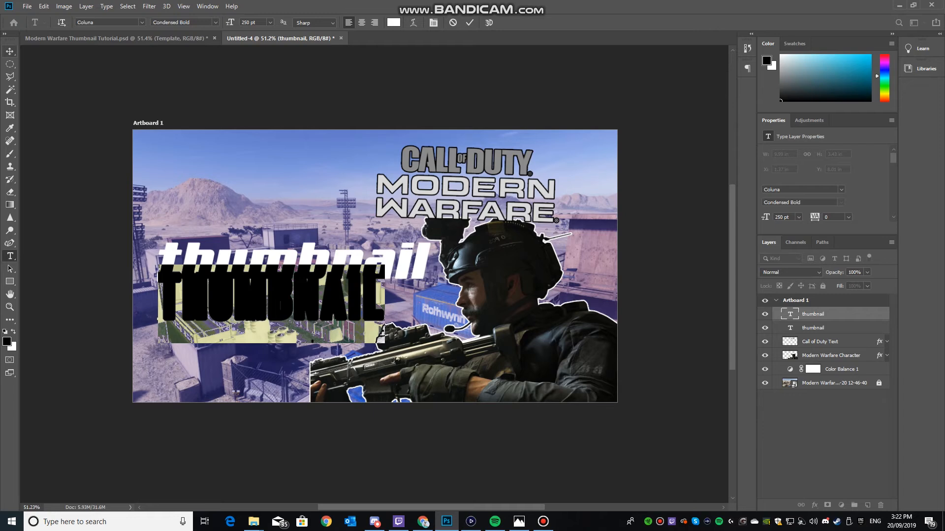
pyautogui.click(10, 51)
pyautogui.moveTo(317, 306); pyautogui.dragTo(343, 288)
# Replace the wording of the lower Coluna text with "TUTORIAL".
pyautogui.click(321, 440)
pyautogui.press('t')
pyautogui.moveTo(429, 265); pyautogui.dragTo(158, 265)
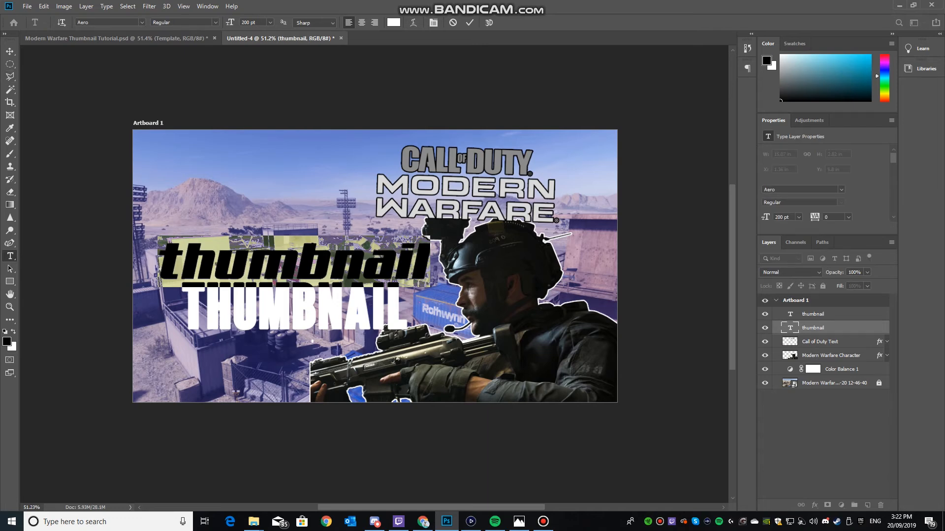
pyautogui.hotkey('ctrl', 'Return')
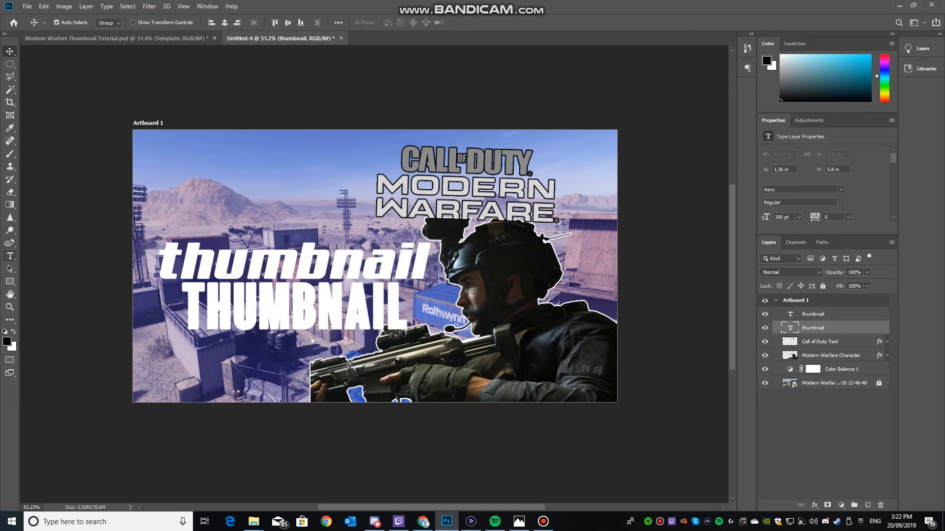
pyautogui.moveTo(409, 305); pyautogui.dragTo(182, 305)
pyautogui.write('TUTORIAL')
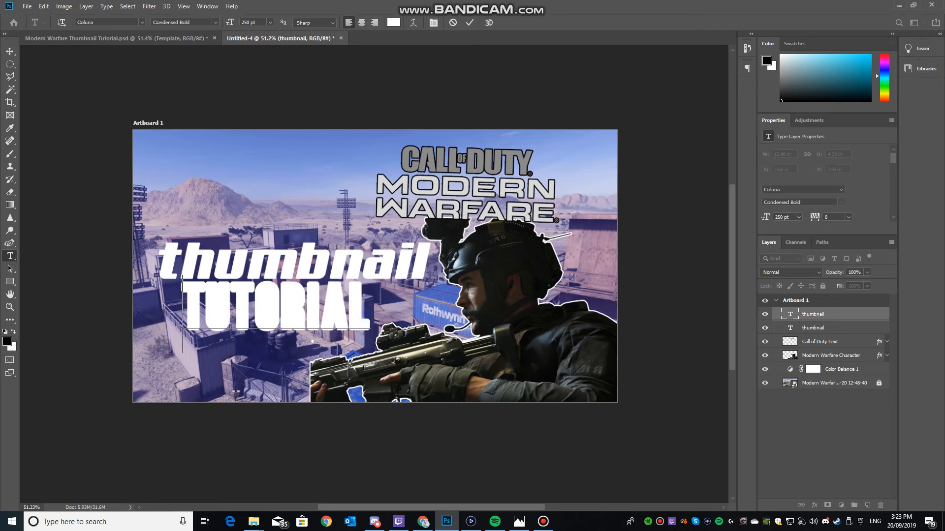
pyautogui.click(9, 51)
pyautogui.click(79, 148)
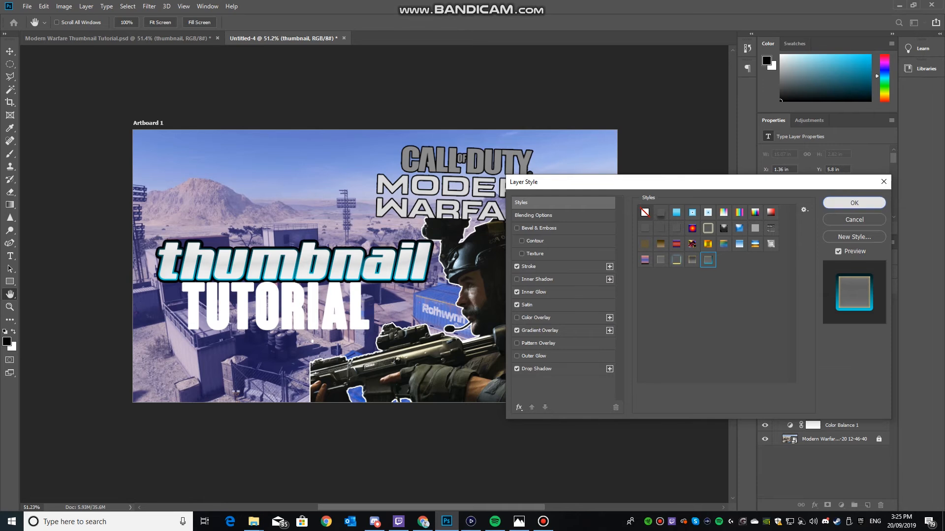
# Apply the saved cyan-outlined style with Stroke, Inner Glow, Satin, Gradient Overlay and Drop Shadow to the "thumbnail" text layer.
pyautogui.click(854, 203)
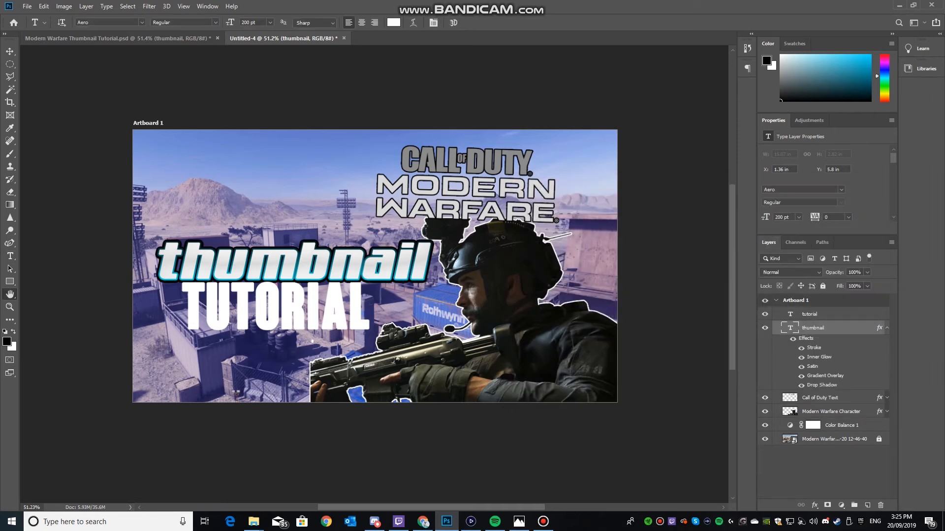
# Examine the Stroke settings of the "thumbnail" layer's style, including the colour stops of its gradient.
pyautogui.doubleClick(848, 328)
pyautogui.click(528, 266)
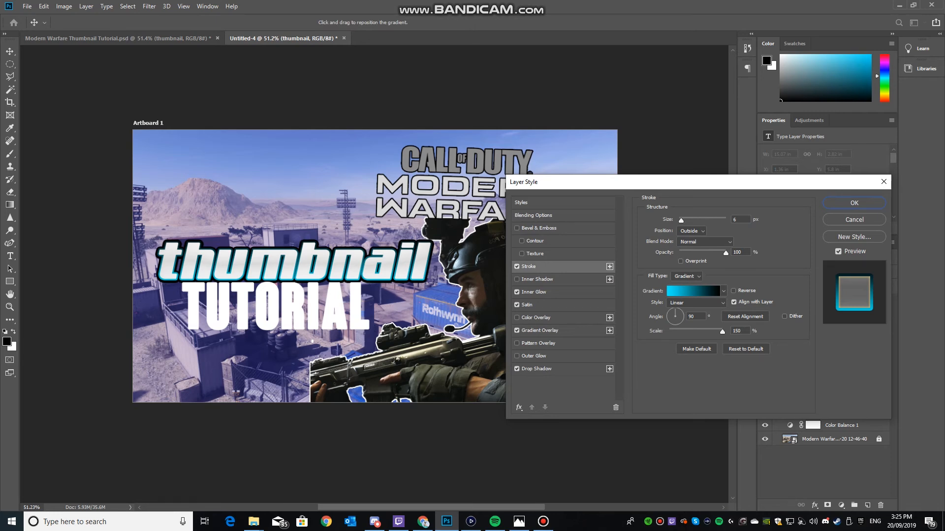
pyautogui.click(693, 291)
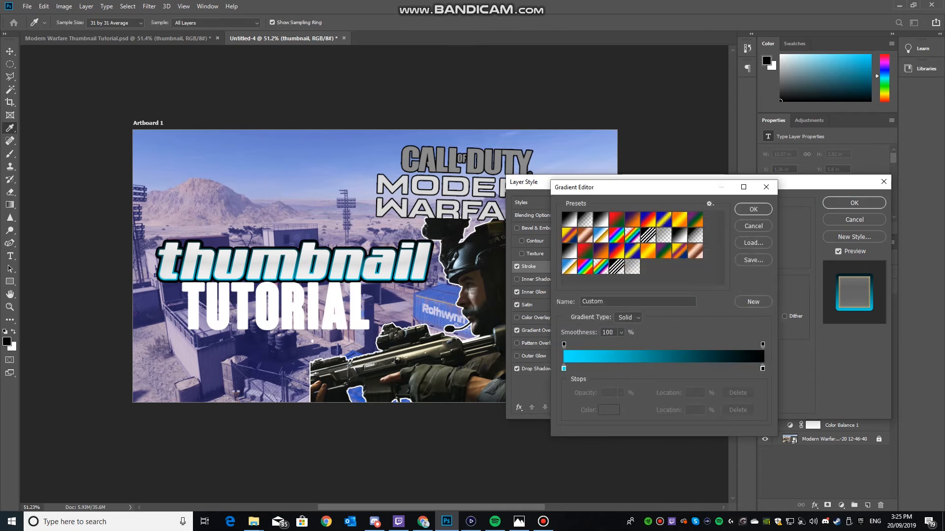
pyautogui.click(564, 369)
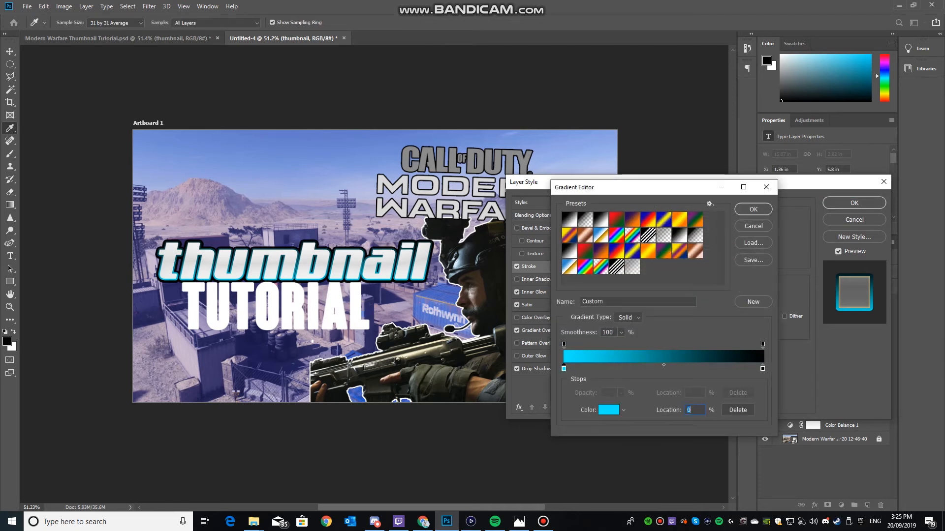
pyautogui.click(609, 410)
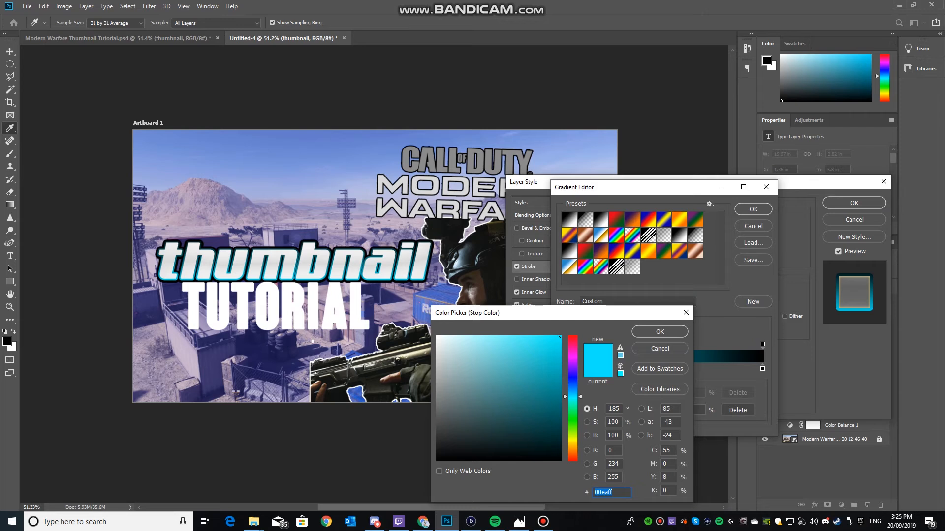
pyautogui.press('Return')
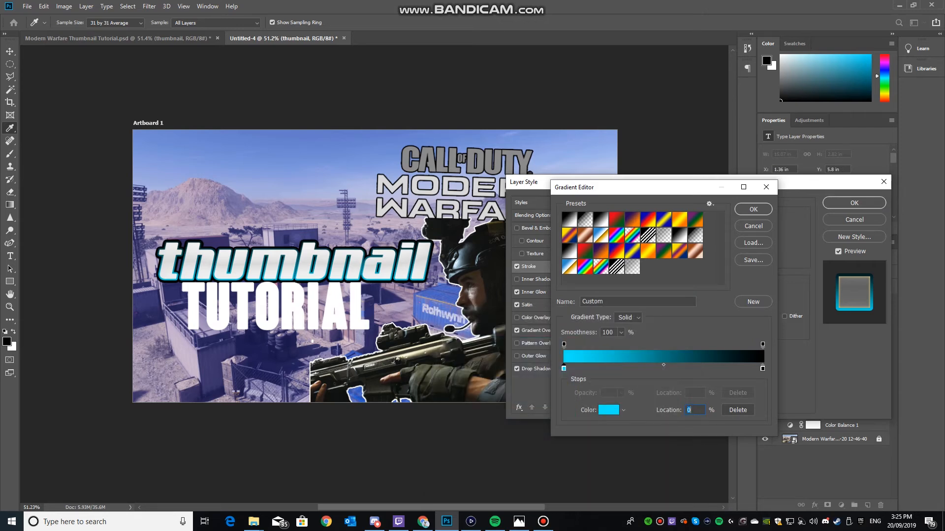
pyautogui.click(762, 368)
pyautogui.click(753, 209)
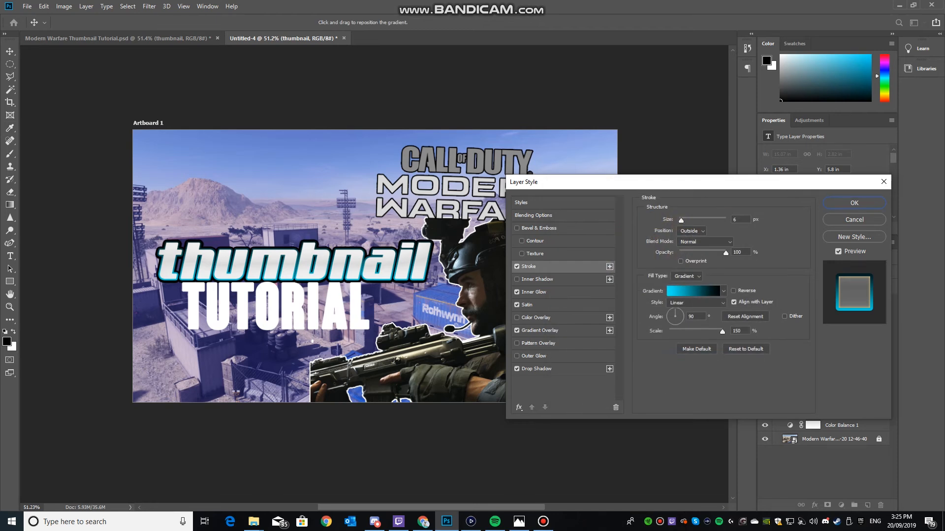
# Examine the Inner Glow, Satin, Gradient Overlay and Drop Shadow settings of the "thumbnail" layer's style.
pyautogui.click(534, 292)
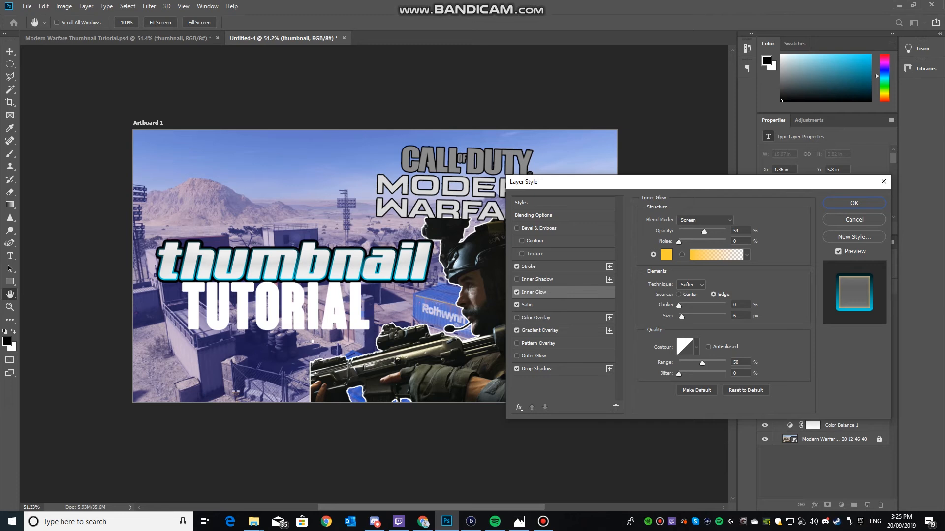
pyautogui.click(526, 305)
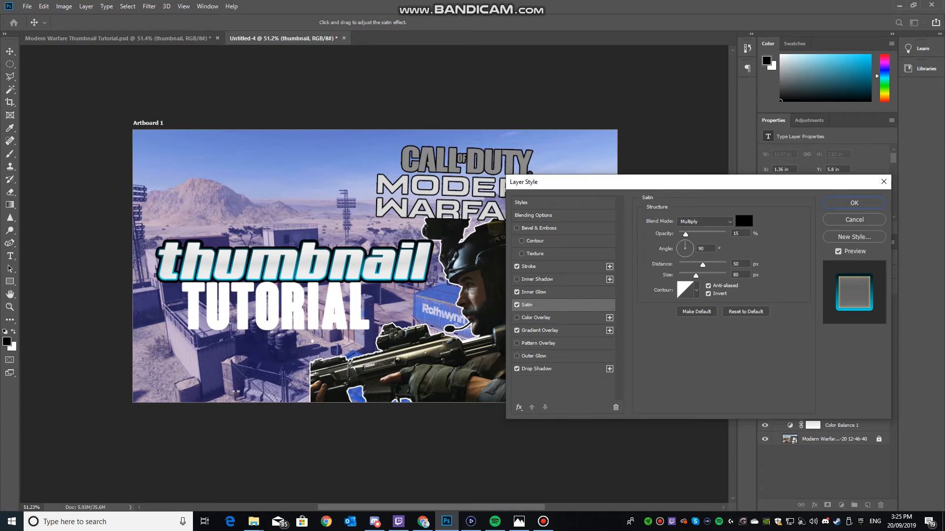
pyautogui.click(540, 331)
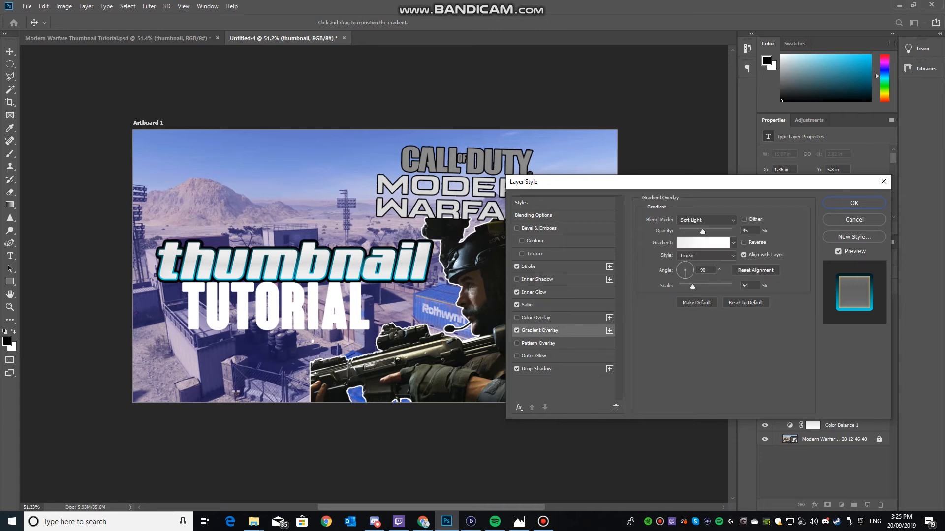
pyautogui.click(703, 243)
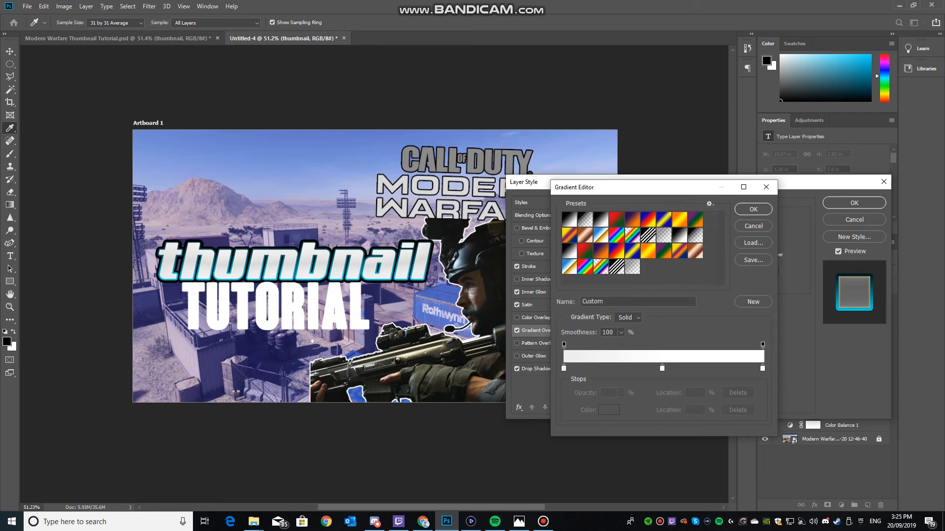
pyautogui.click(753, 209)
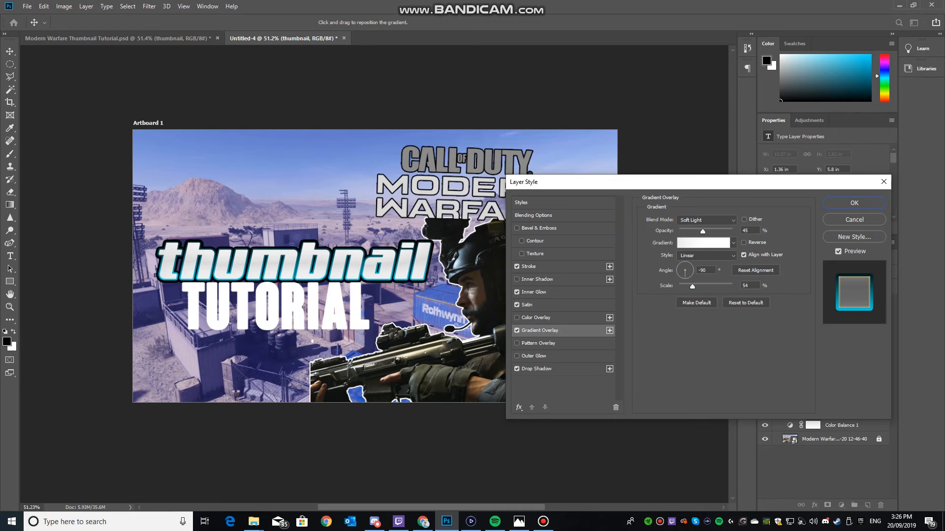
pyautogui.click(537, 369)
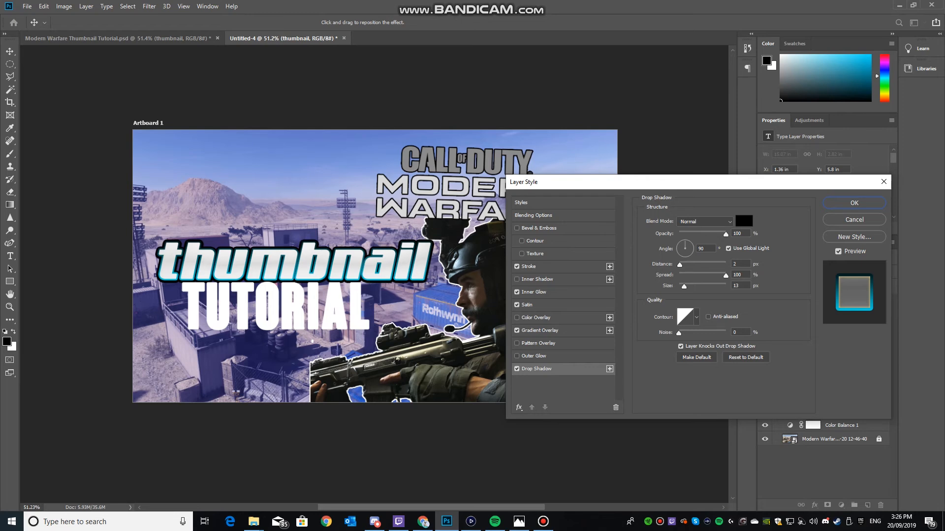
pyautogui.press('Return')
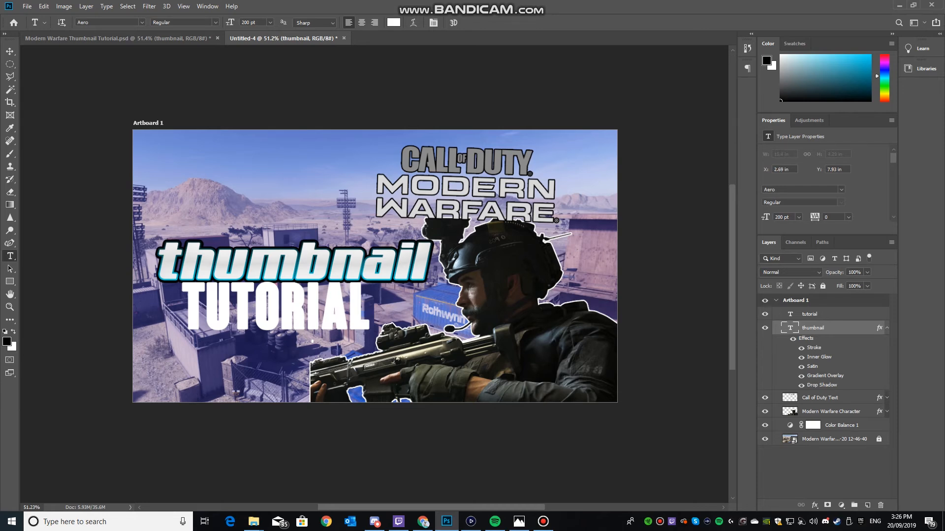
# Change the lower text's wording to "TEMPLATE" and shift it to about X 2.83 in, Y 8.26 in.
pyautogui.doubleClick(312, 341)
pyautogui.write('TEM')
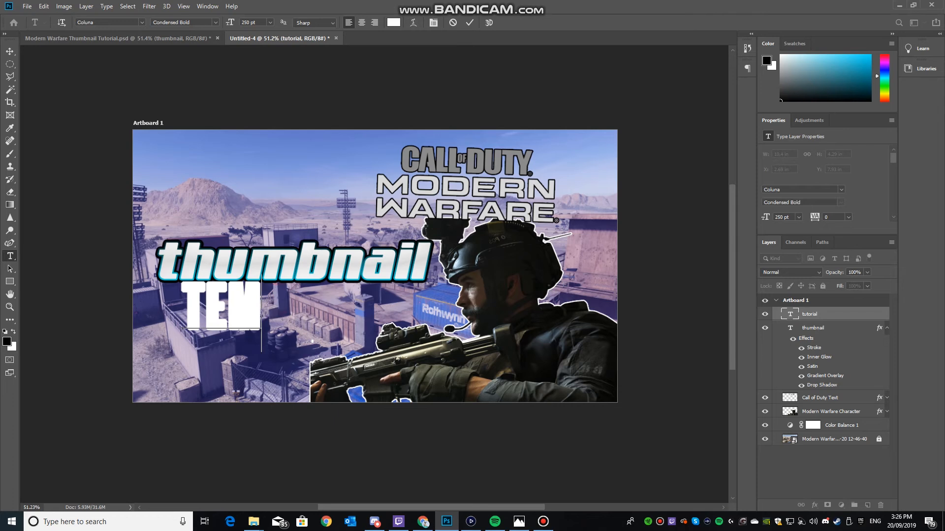
pyautogui.write('PLATE')
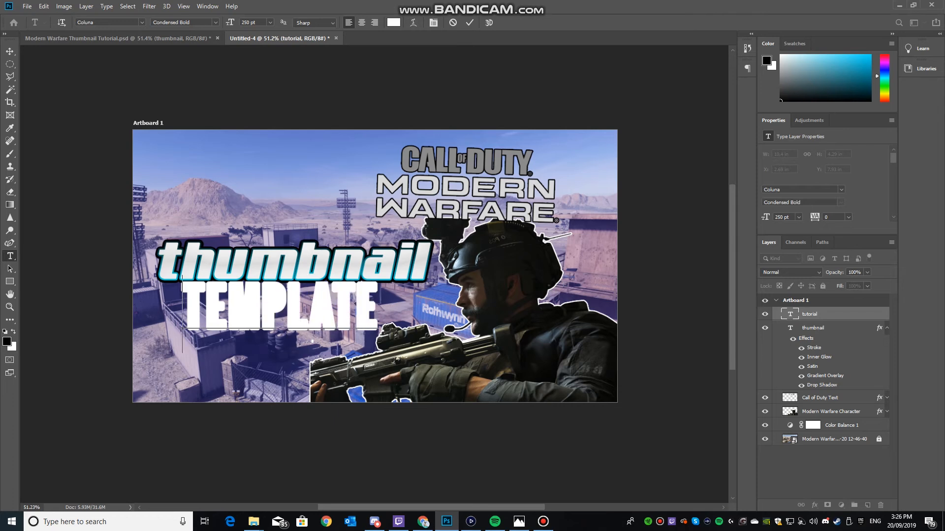
pyautogui.click(10, 51)
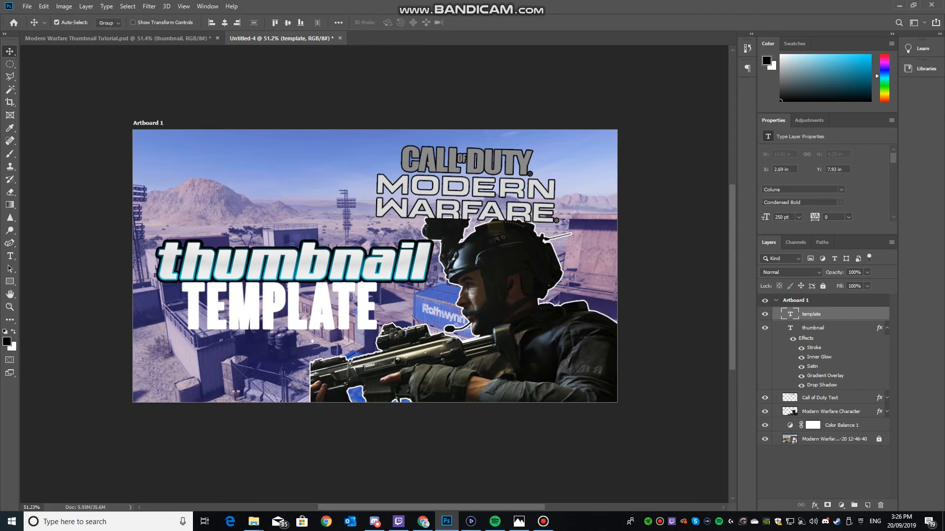
pyautogui.moveTo(353, 280); pyautogui.dragTo(357, 286)
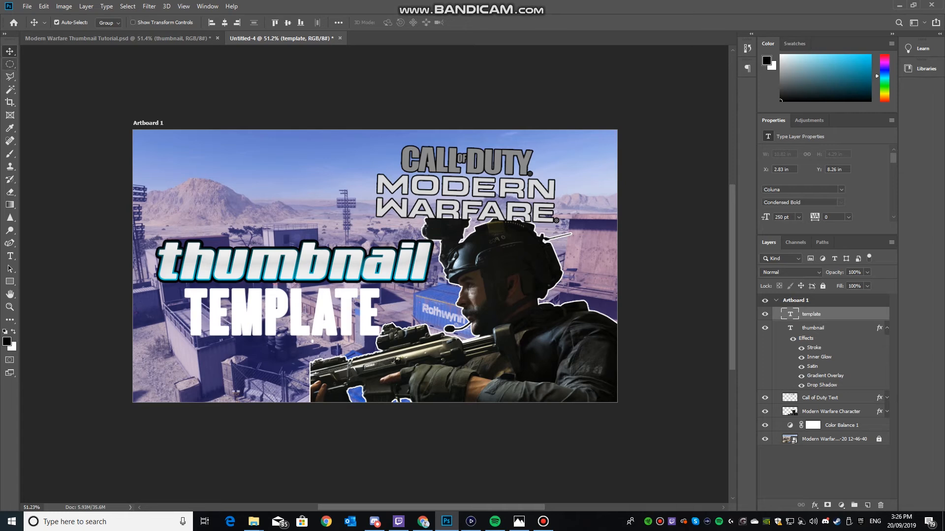
# Apply the saved orange gradient style to the "template" text layer.
pyautogui.press('t')
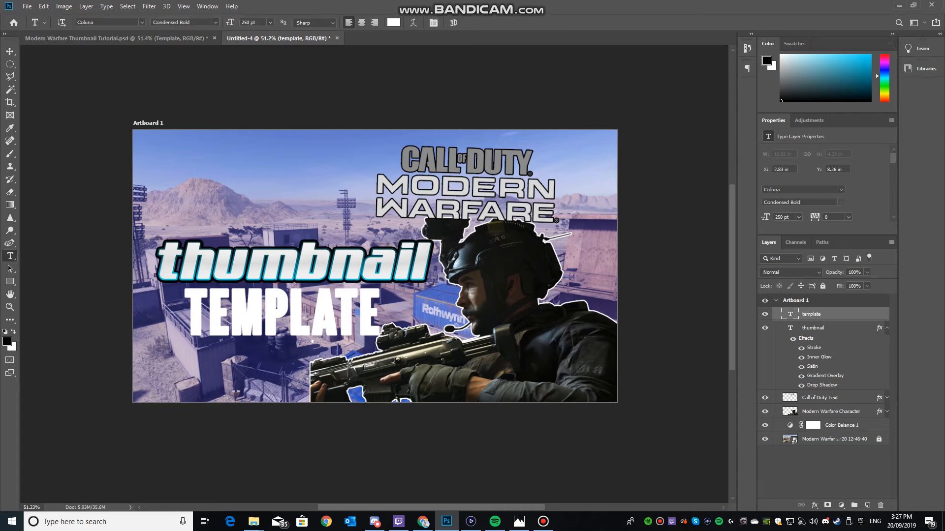
pyautogui.doubleClick(847, 314)
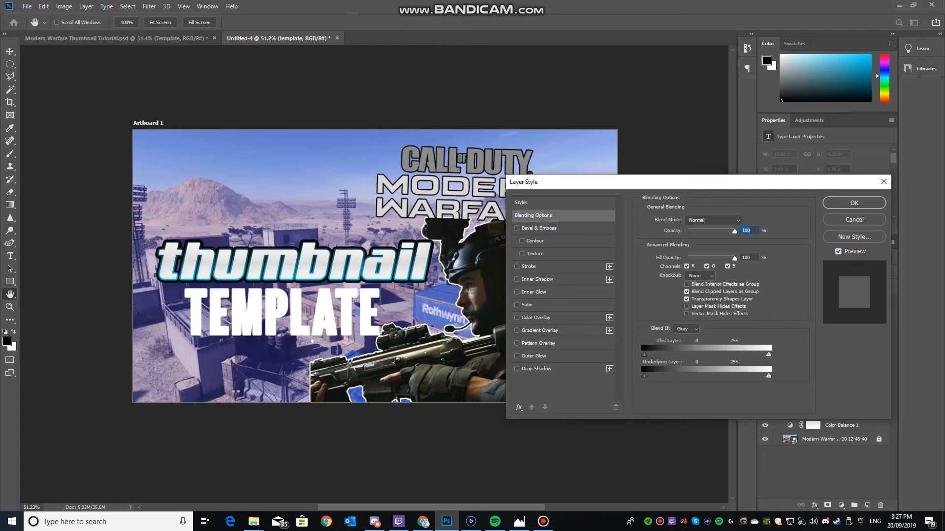
pyautogui.click(537, 203)
pyautogui.click(724, 260)
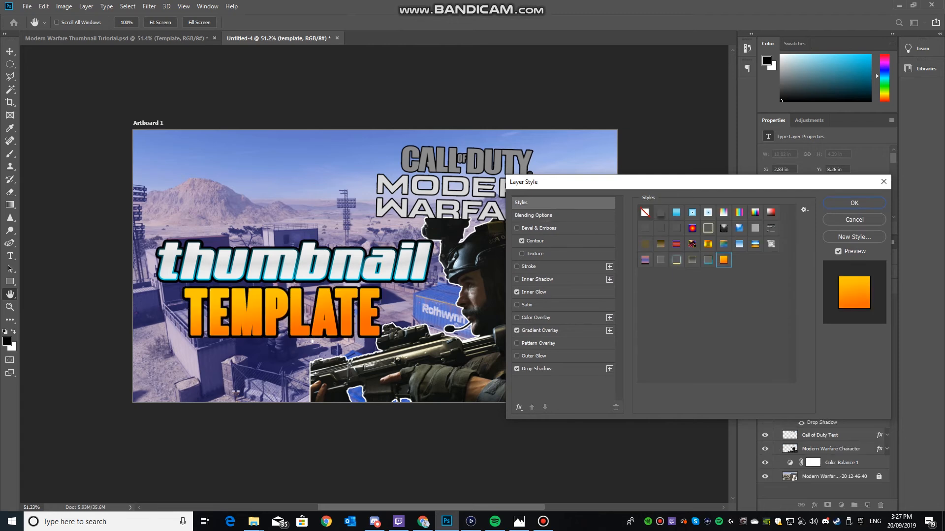
# Enable Bevel & Emboss with its Contour on the "template" layer's style and examine the Inner Glow settings and glow colour.
pyautogui.click(535, 242)
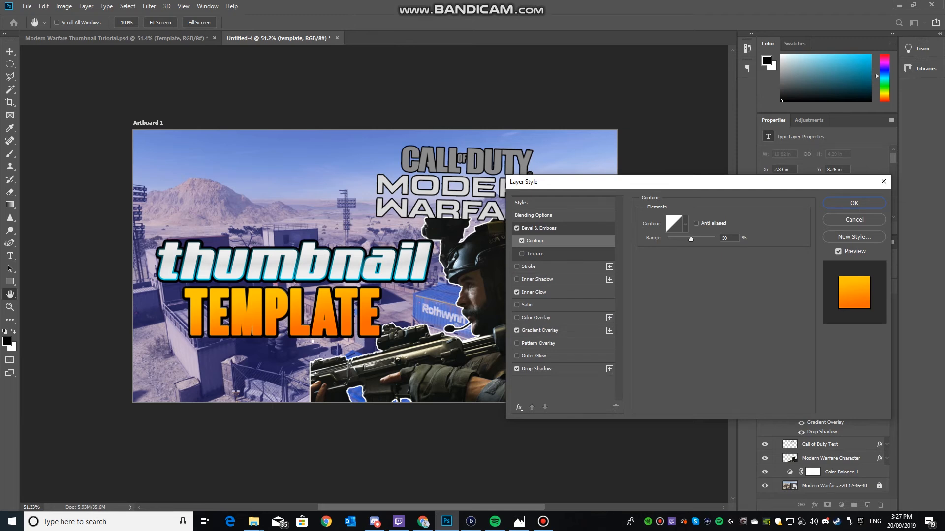
pyautogui.click(534, 293)
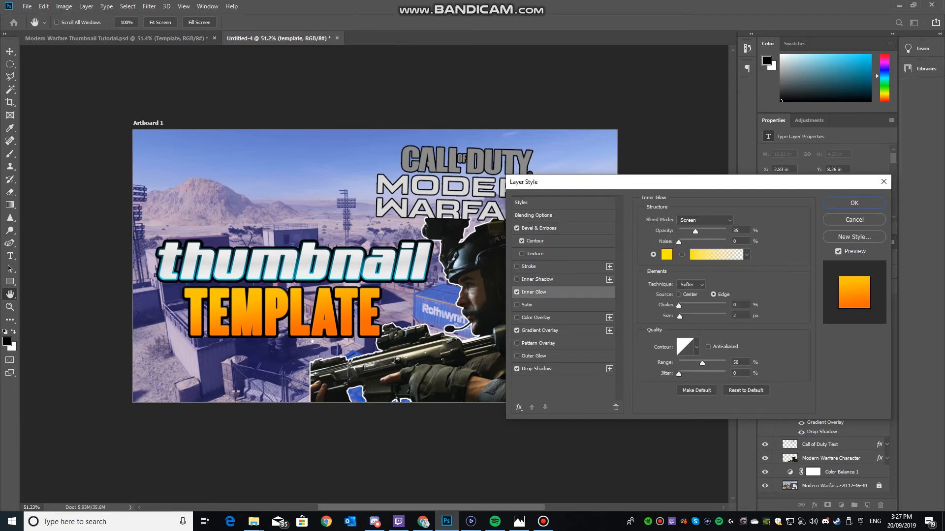
pyautogui.click(667, 255)
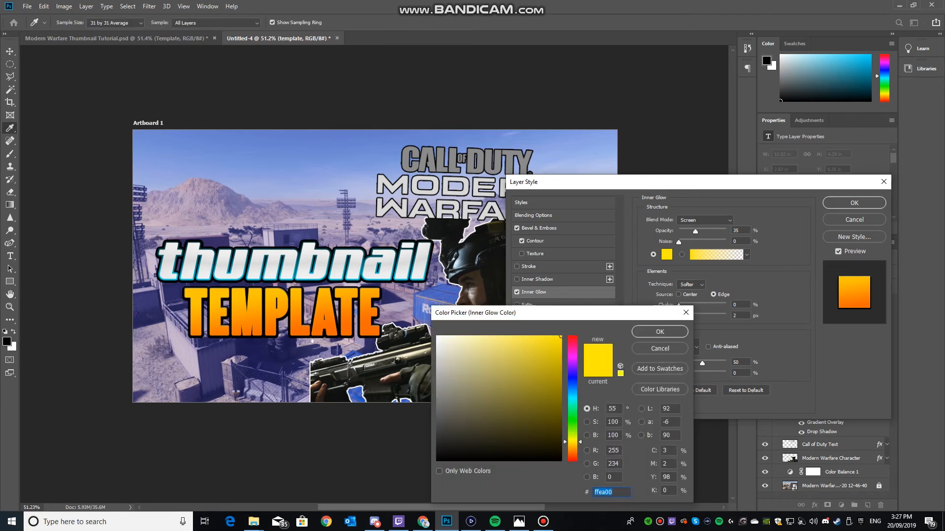
pyautogui.press('Return')
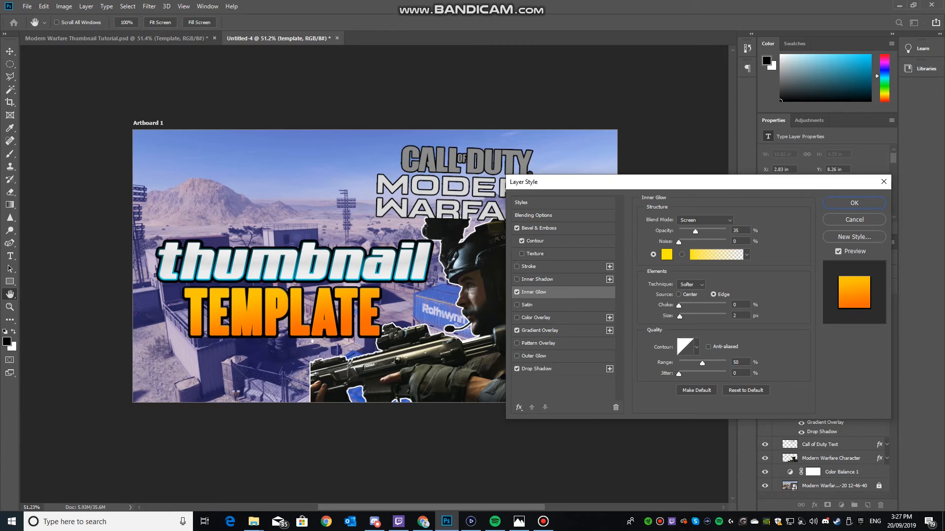
# Examine the Gradient Overlay of the "template" layer's style, including both colour stops of its gradient, and accept the style.
pyautogui.click(540, 330)
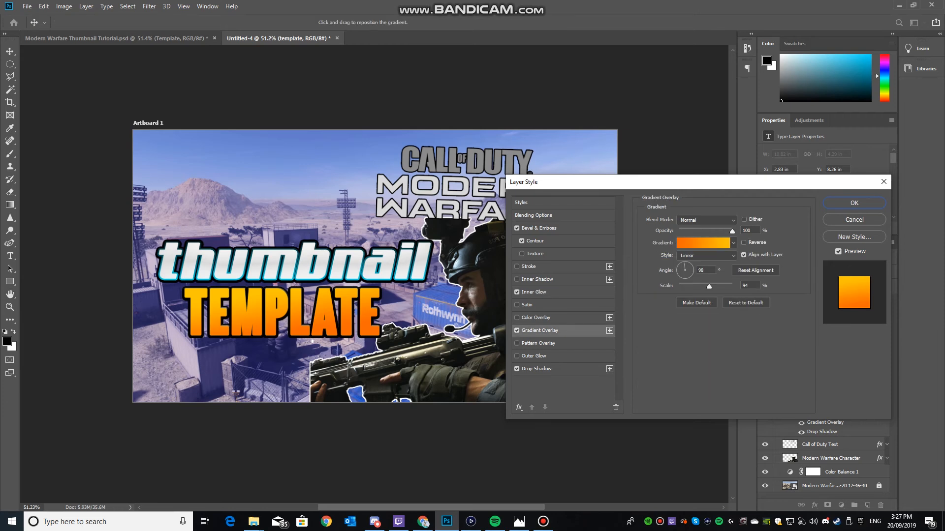
pyautogui.click(704, 243)
pyautogui.click(564, 369)
pyautogui.click(609, 410)
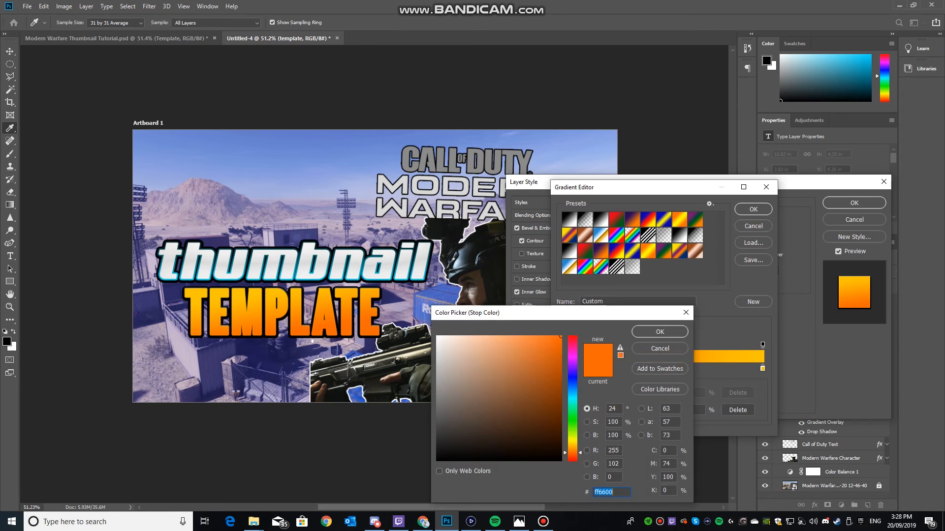
pyautogui.click(660, 331)
pyautogui.click(763, 369)
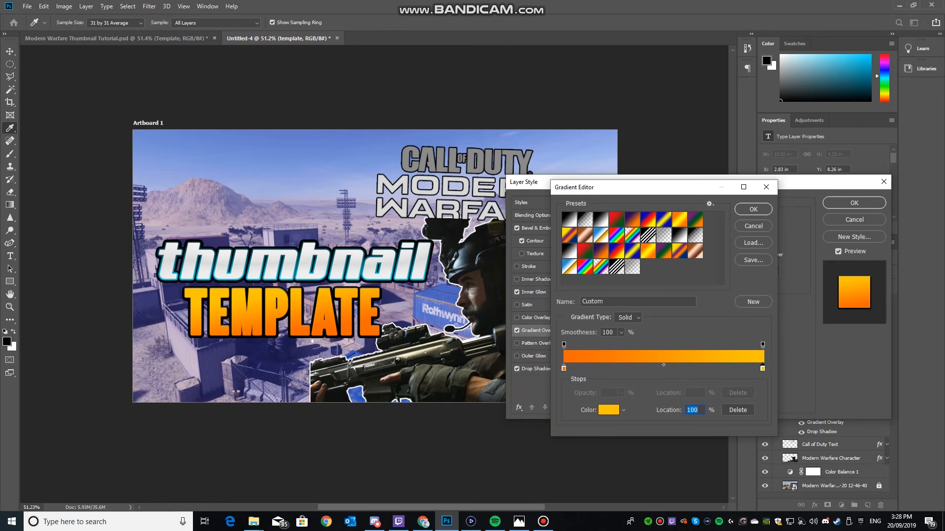
pyautogui.click(609, 410)
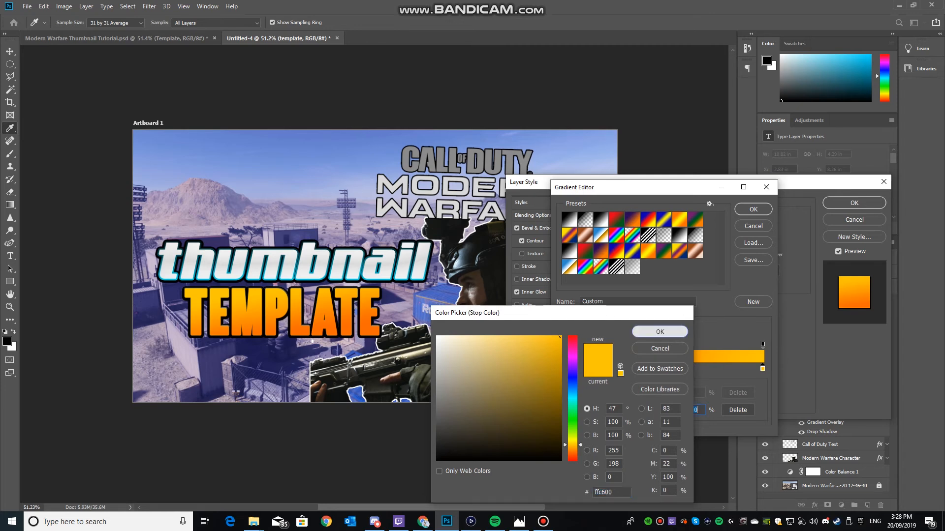
pyautogui.click(660, 332)
pyautogui.click(753, 209)
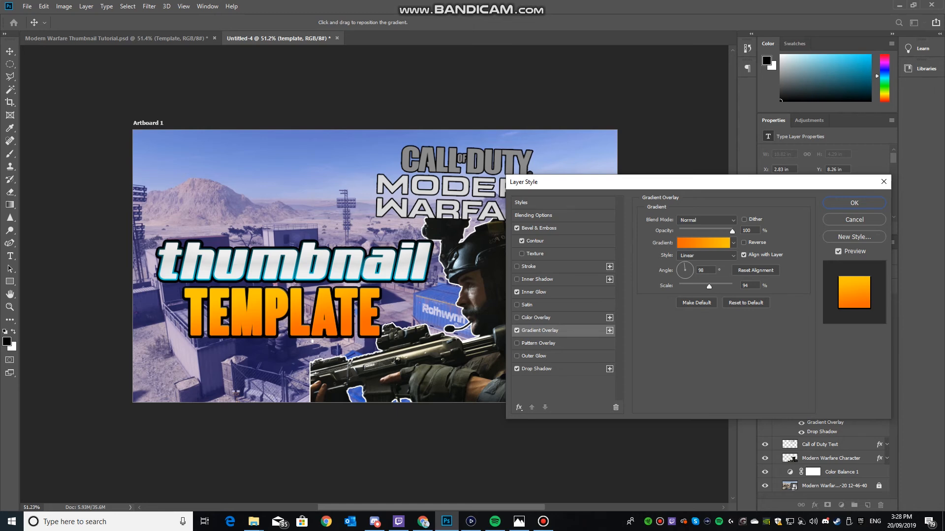
pyautogui.press('Return')
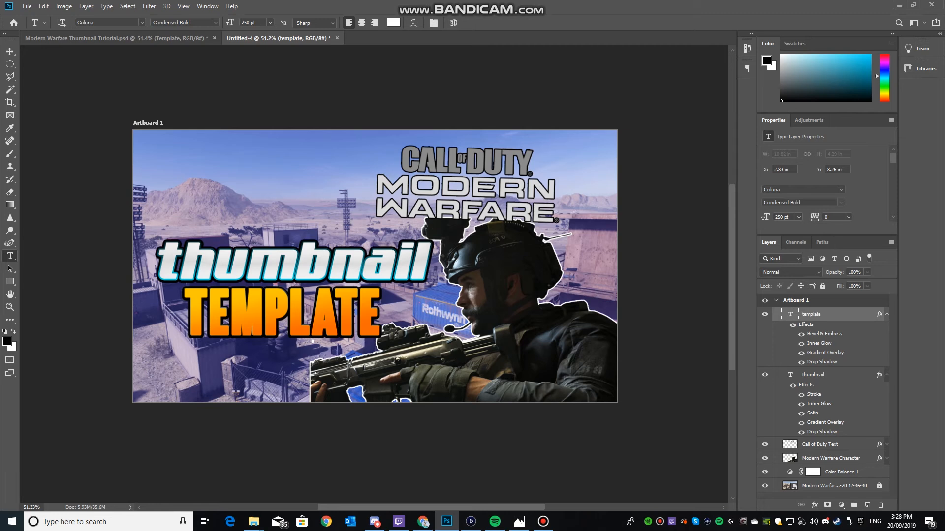
# Group the "template" and "thumbnail" text layers, and convert a duplicate of that group to a smart object.
pyautogui.keyDown('shift'); pyautogui.click(813, 374); pyautogui.keyUp('shift')
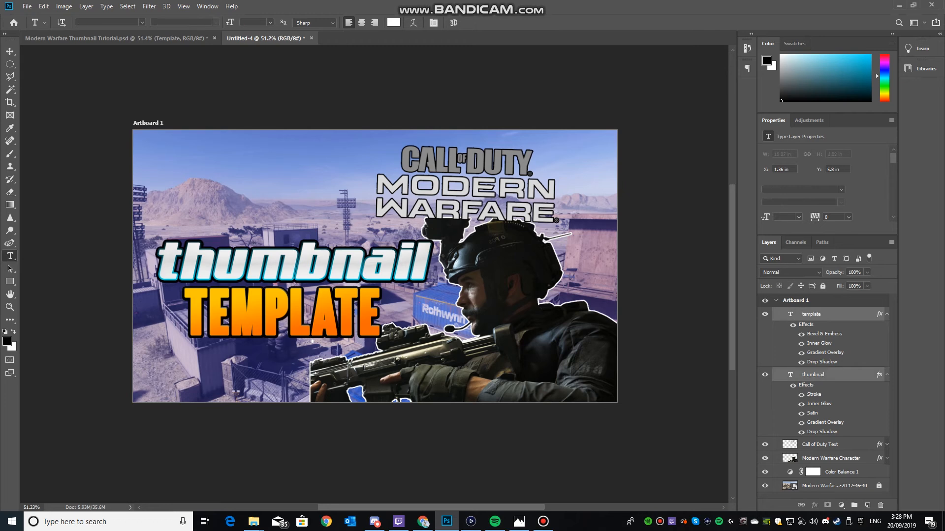
pyautogui.hotkey('ctrl', 'g')
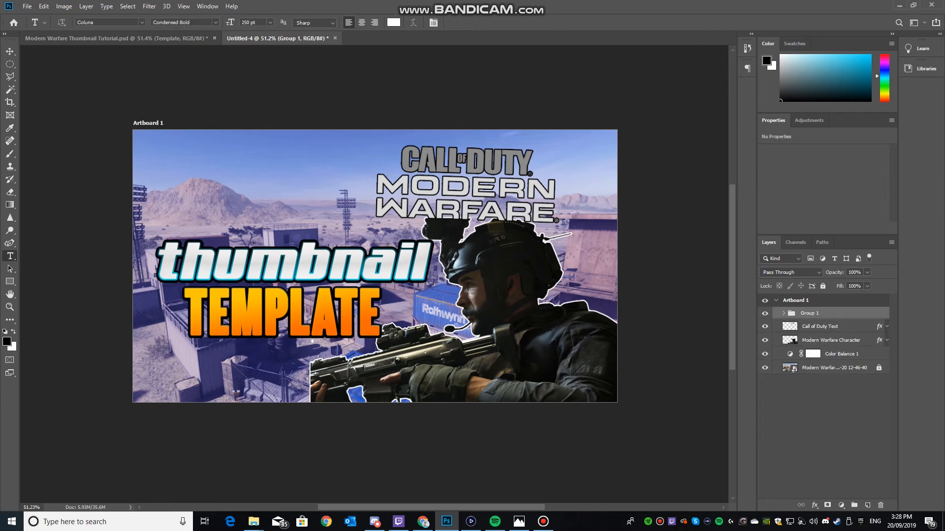
pyautogui.hotkey('ctrl', 'j')
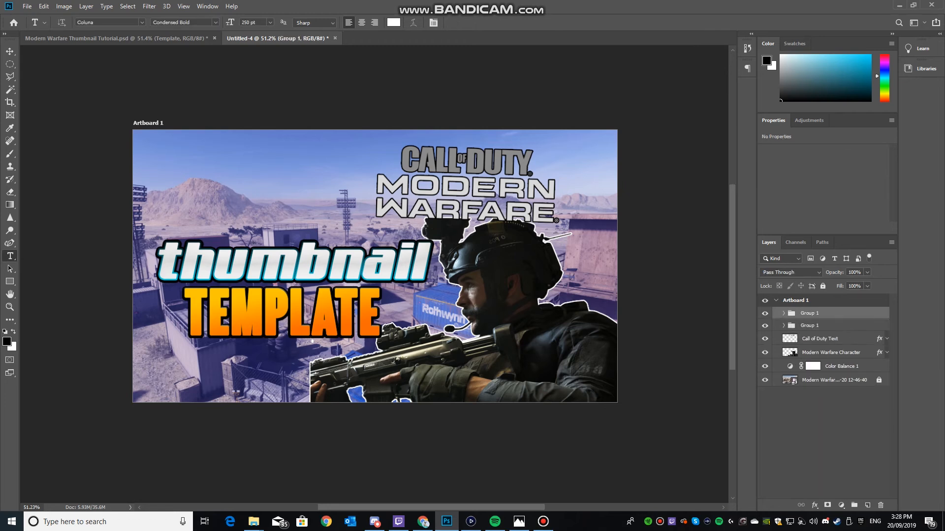
pyautogui.rightClick(818, 318)
pyautogui.click(822, 256)
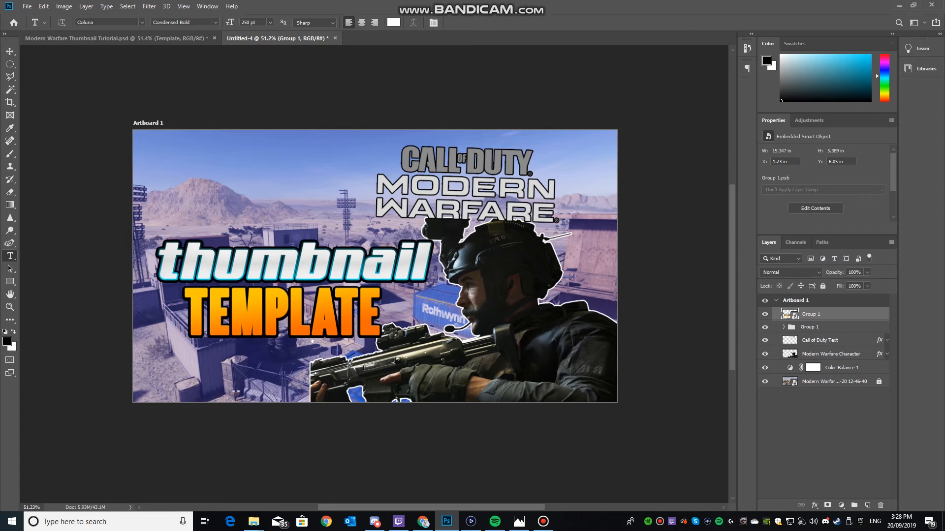
# Add a black Drop Shadow with a size of 18 px and 100% spread to the title smart object.
pyautogui.doubleClick(855, 314)
pyautogui.click(517, 369)
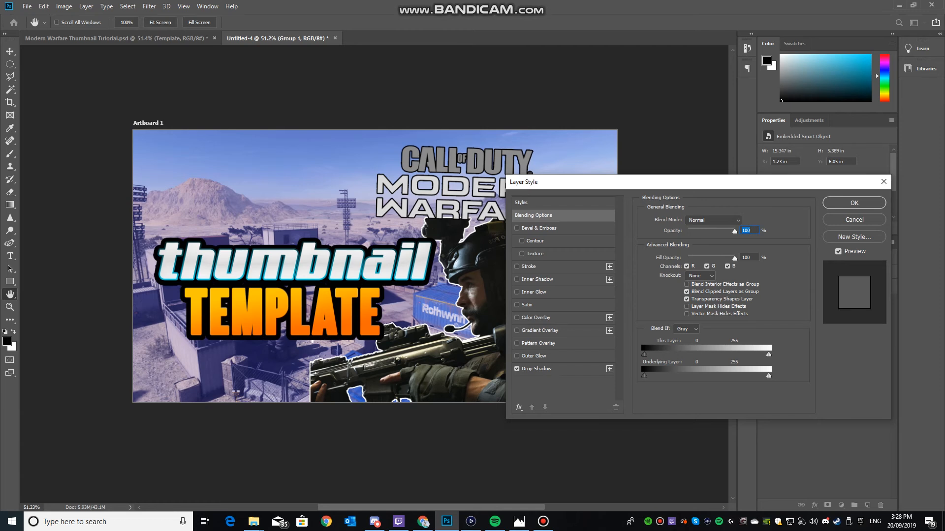
pyautogui.click(536, 369)
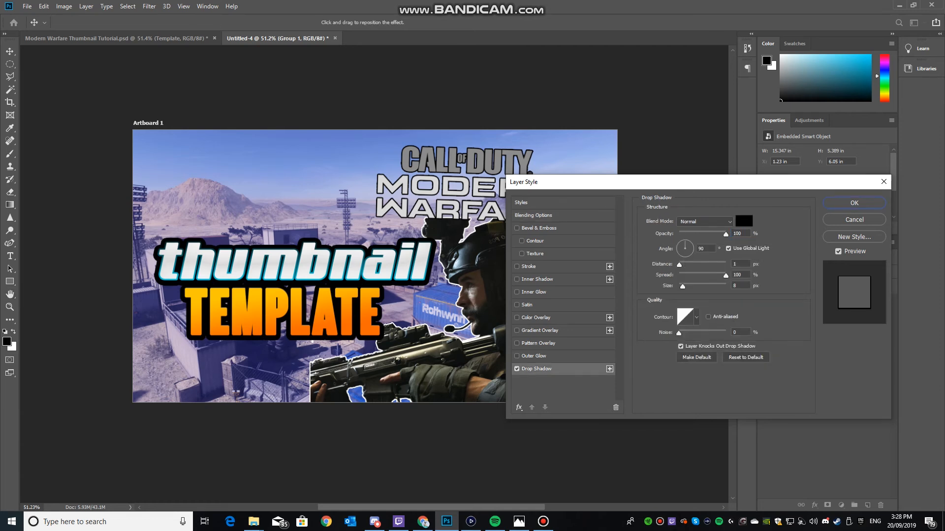
pyautogui.moveTo(683, 286); pyautogui.dragTo(685, 287)
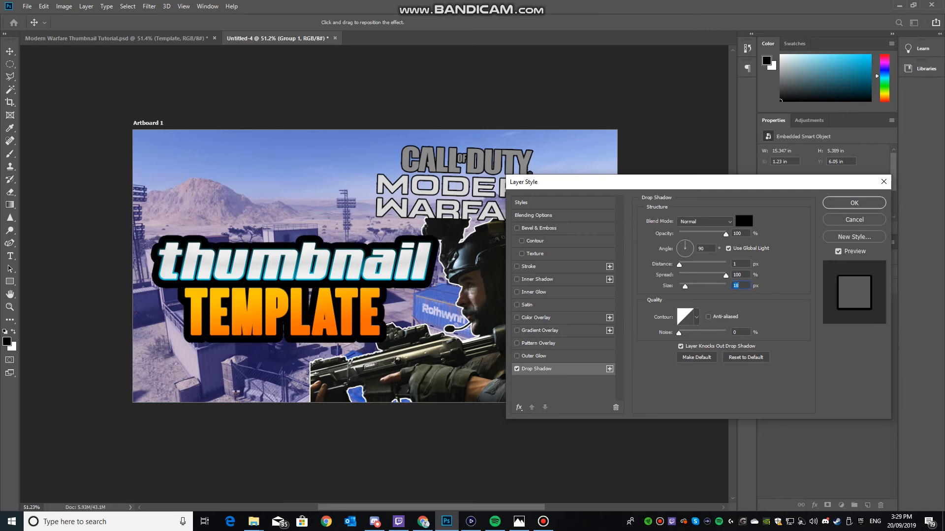
pyautogui.click(854, 203)
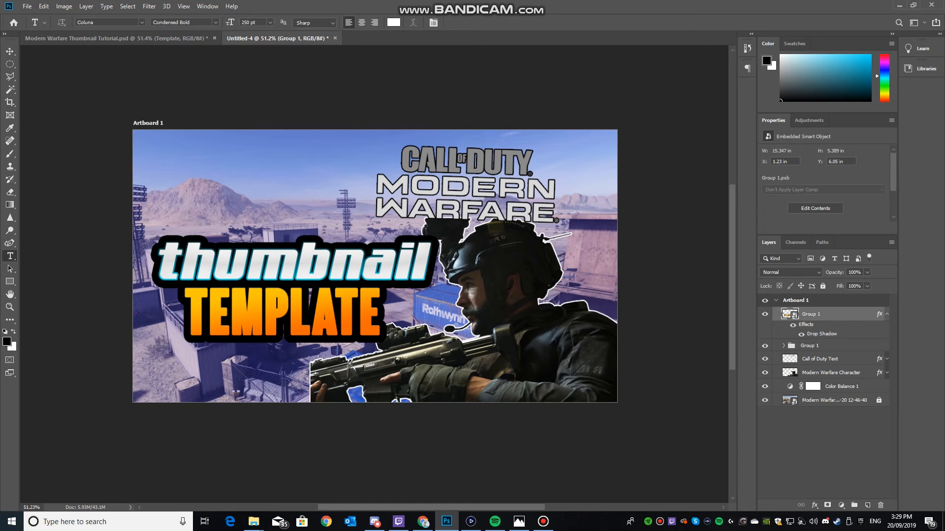
# On a new layer placed beneath the title smart object, fill the gaps in the text's outline with a hard black 94 px brush.
pyautogui.click(868, 506)
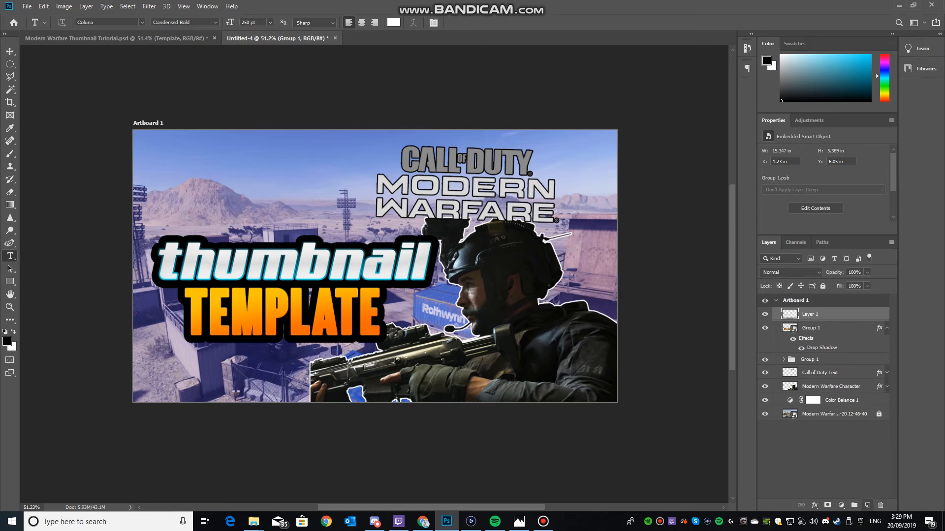
pyautogui.press('b')
pyautogui.click(71, 23)
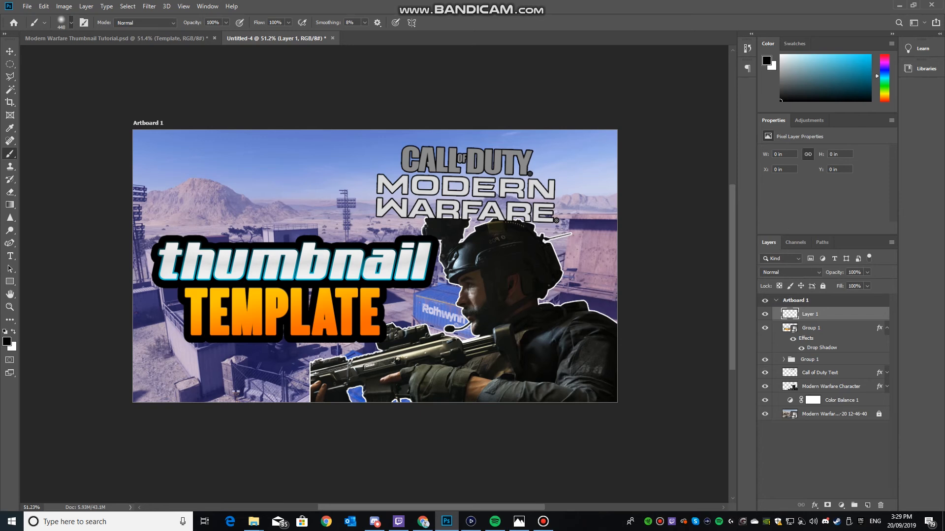
pyautogui.click(84, 53)
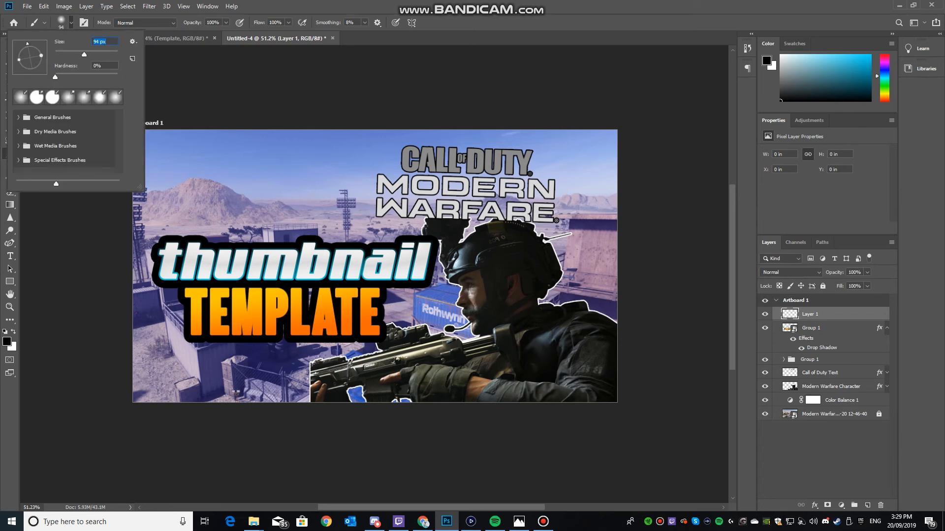
pyautogui.click(118, 76)
pyautogui.press('Return')
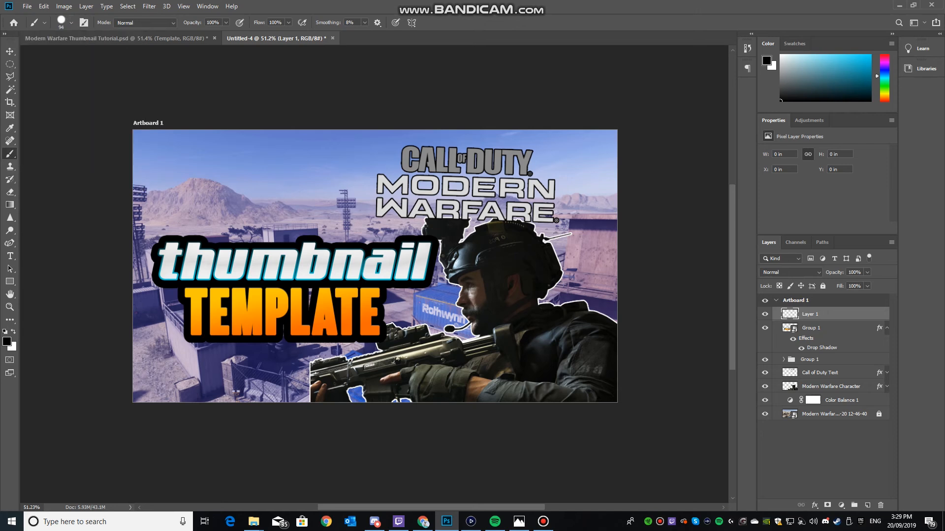
pyautogui.moveTo(314, 298); pyautogui.dragTo(306, 296)
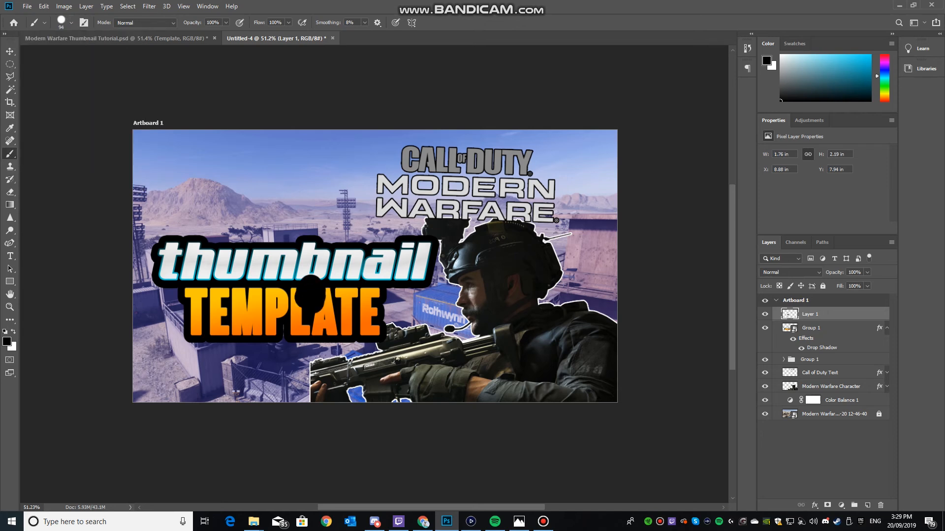
pyautogui.click(279, 326)
pyautogui.moveTo(810, 314); pyautogui.dragTo(810, 352)
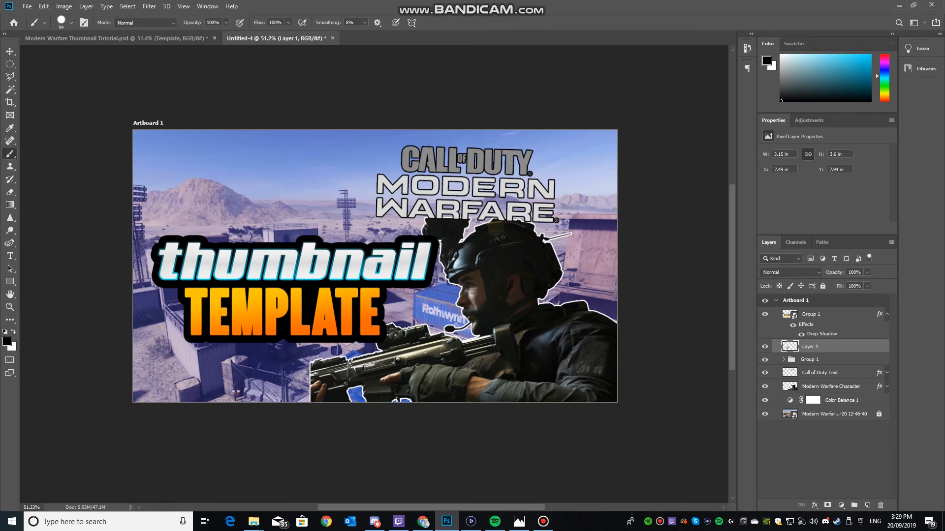
pyautogui.click(283, 329)
# Create a layer group named "Text" and move the title smart object, the painted layer and the original text group into it.
pyautogui.click(821, 314)
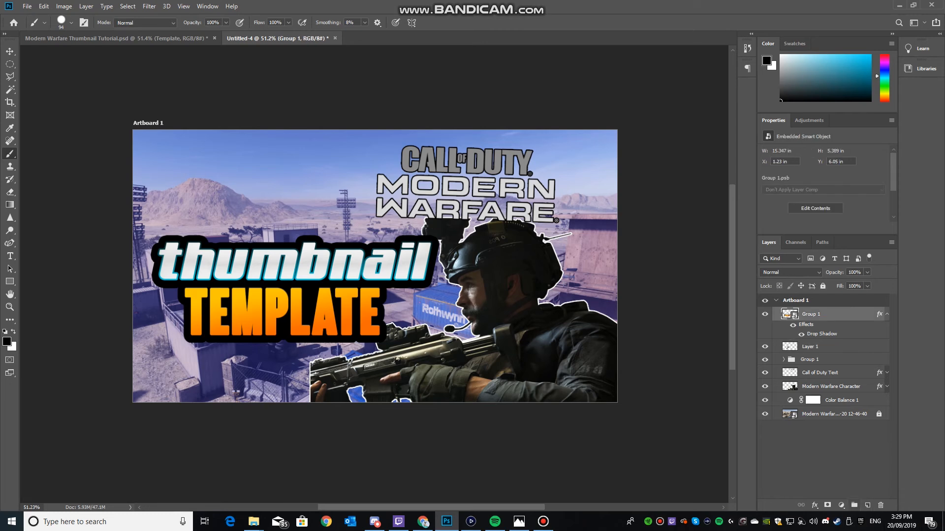
pyautogui.click(855, 506)
pyautogui.doubleClick(810, 313)
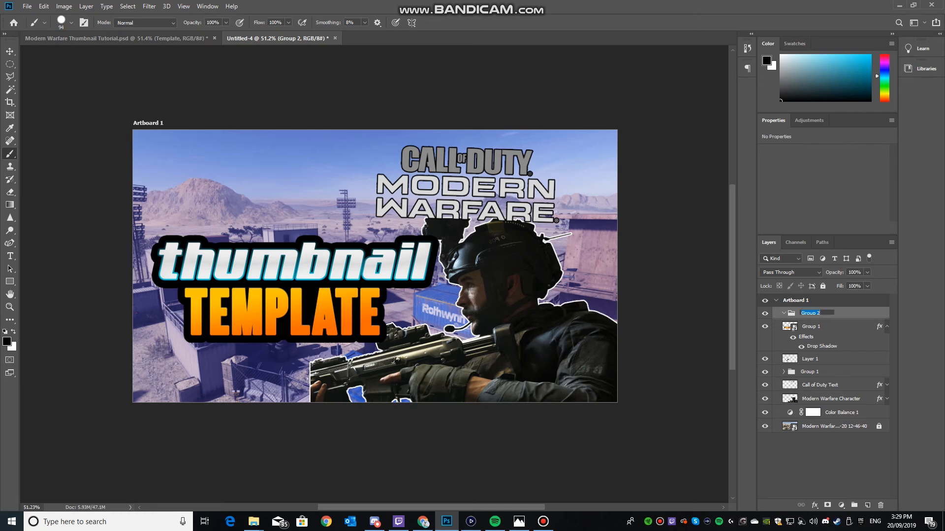
pyautogui.write('Text')
pyautogui.press('Return')
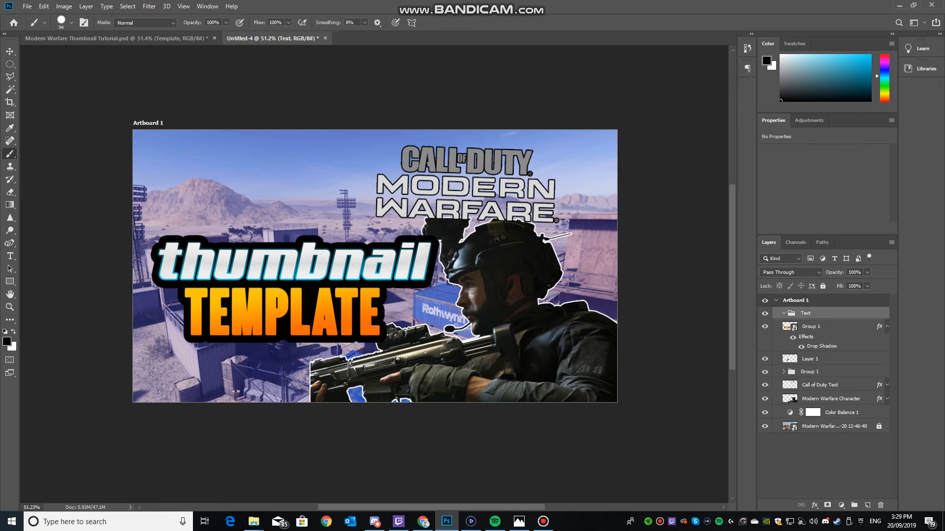
pyautogui.moveTo(811, 326); pyautogui.dragTo(808, 314)
pyautogui.moveTo(810, 359)
pyautogui.mouseDown()
pyautogui.moveTo(812, 323)
pyautogui.moveTo(812, 345)
pyautogui.mouseUp()
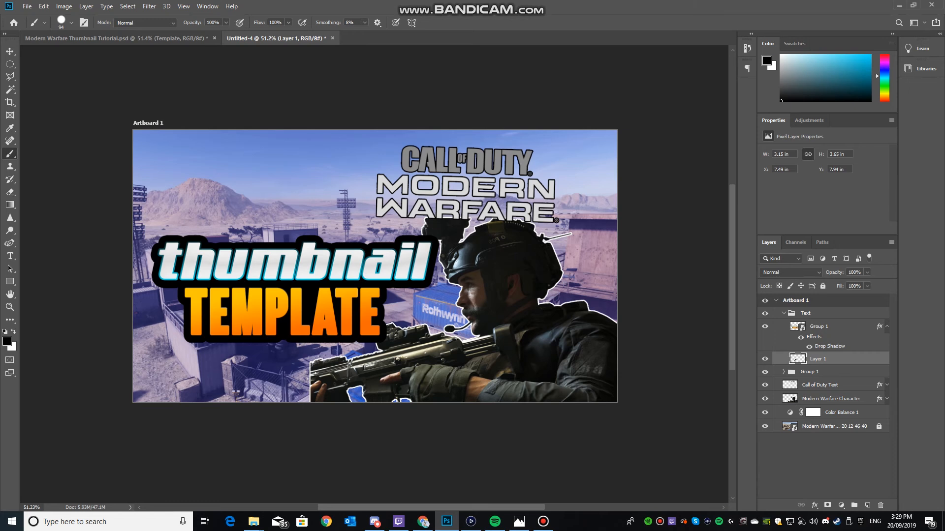
pyautogui.moveTo(810, 372); pyautogui.dragTo(811, 320)
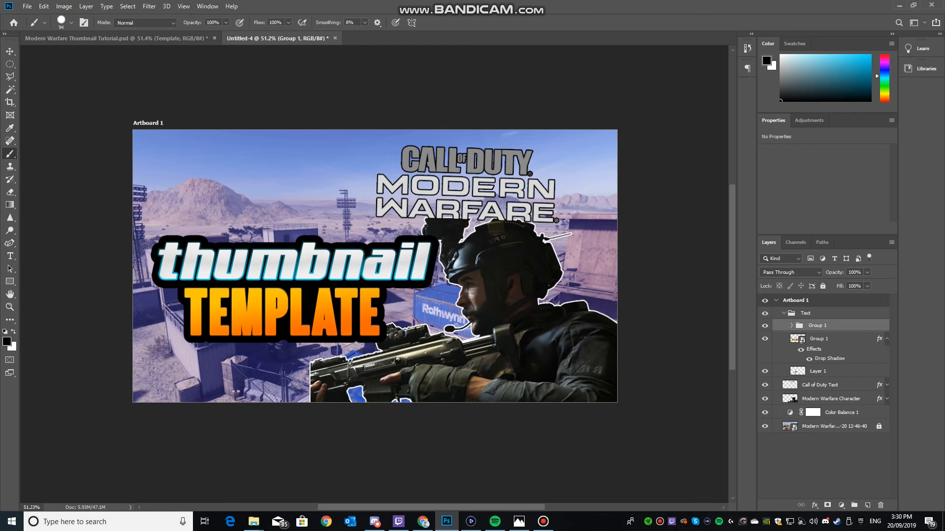
# Move the whole "Text" group up slightly, so the title smart object sits at about Y 5.4 in.
pyautogui.click(817, 314)
pyautogui.press('v')
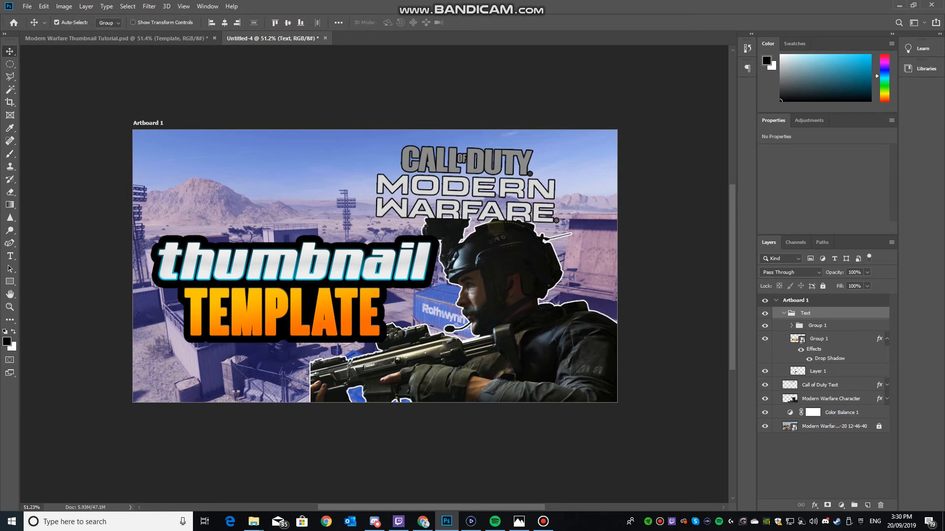
pyautogui.moveTo(301, 272); pyautogui.dragTo(301, 260)
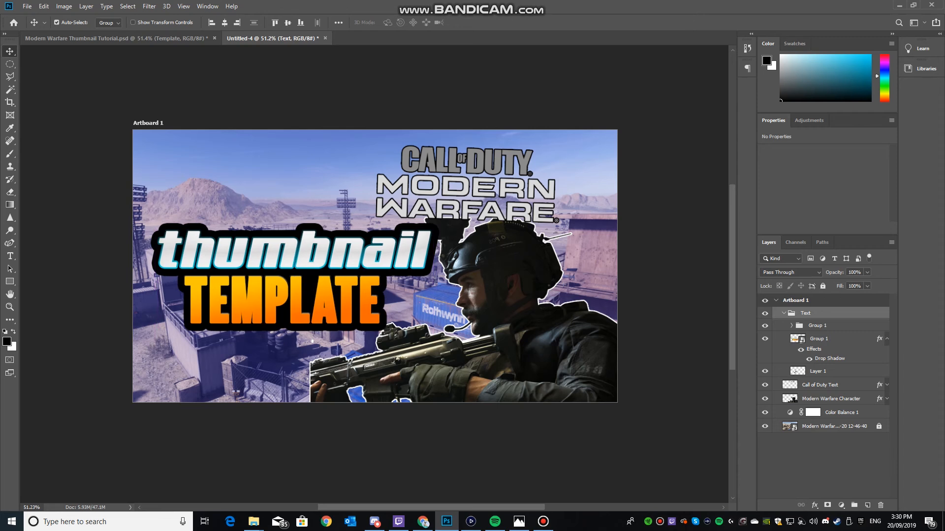
# Reduce the title smart object's black Drop Shadow size to 8 px.
pyautogui.doubleClick(842, 314)
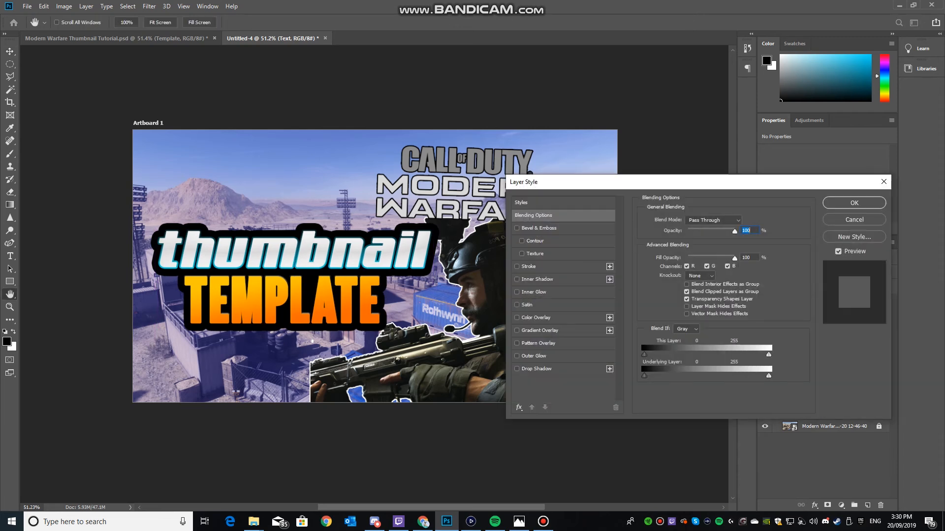
pyautogui.click(854, 220)
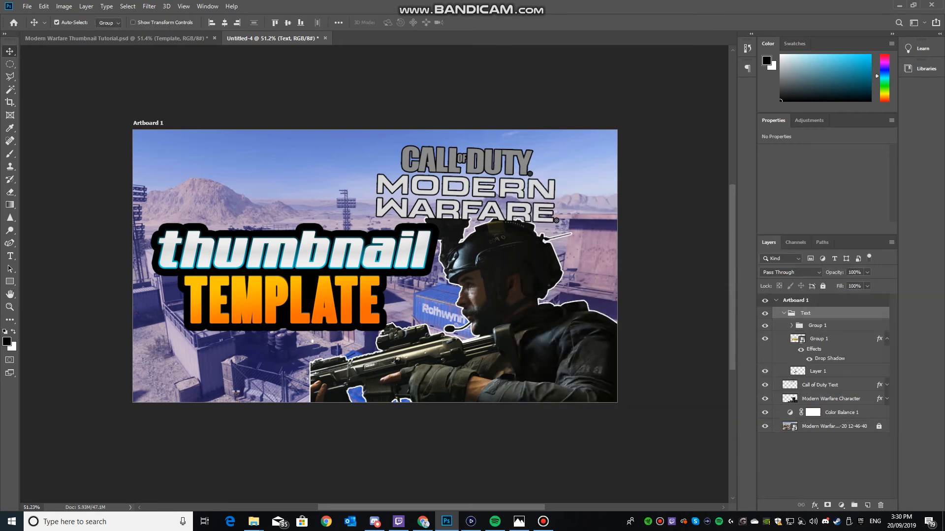
pyautogui.doubleClick(850, 339)
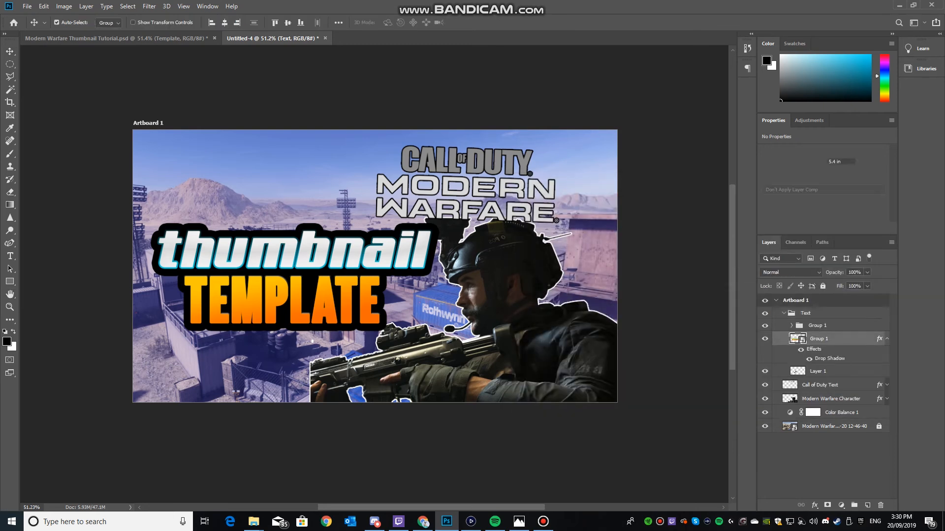
pyautogui.click(537, 369)
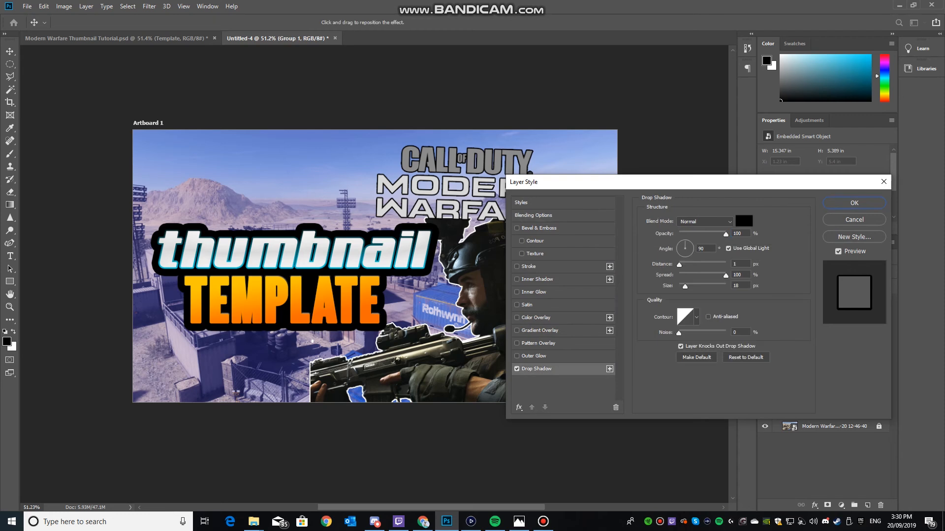
pyautogui.press('BackSpace')
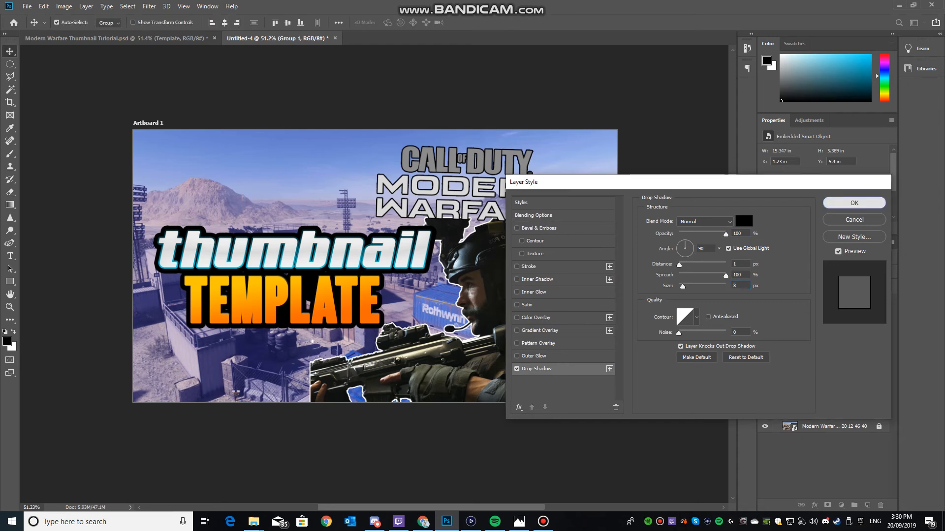
pyautogui.click(854, 203)
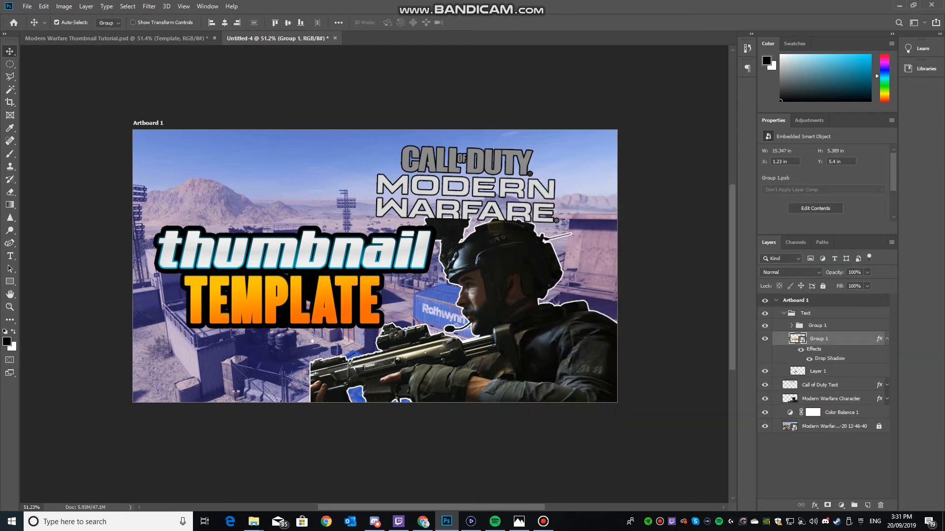
# Collapse the "Text" group and add a new empty layer above it.
pyautogui.click(831, 372)
pyautogui.press('b')
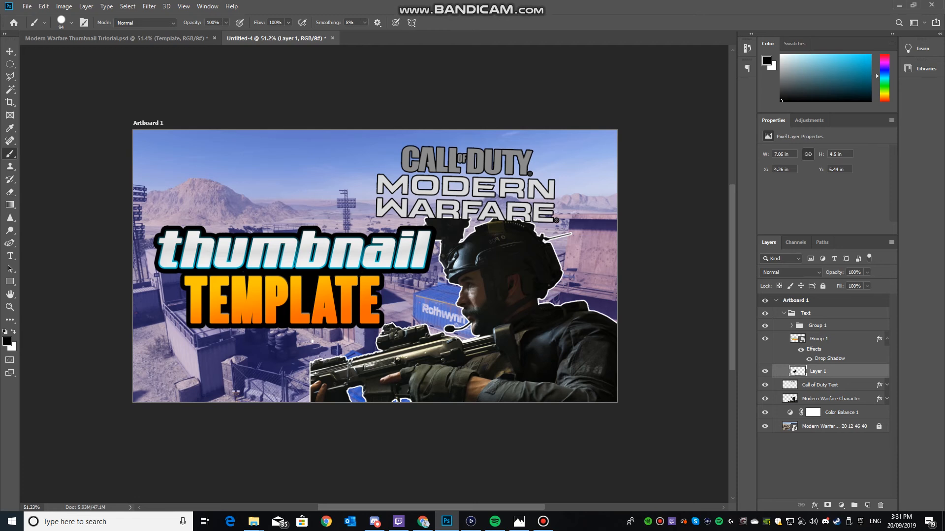
pyautogui.click(805, 313)
pyautogui.click(783, 314)
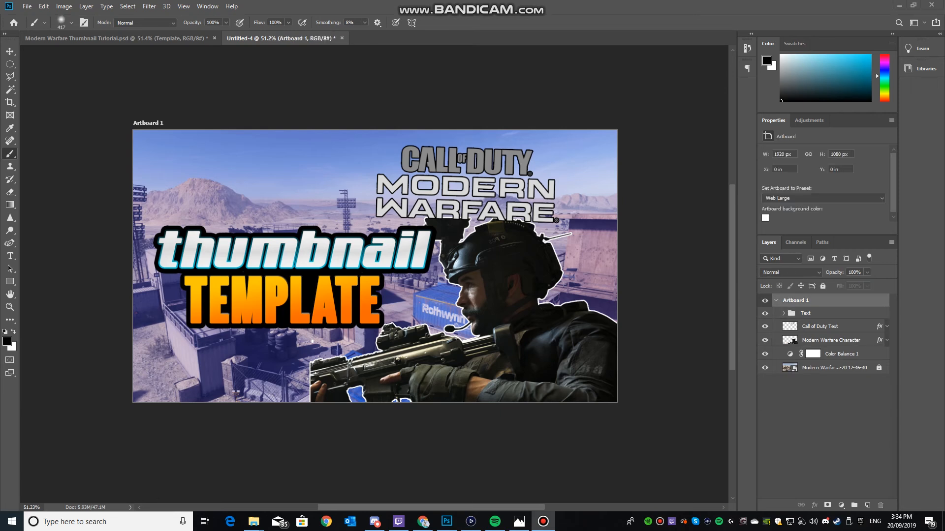
pyautogui.click(867, 506)
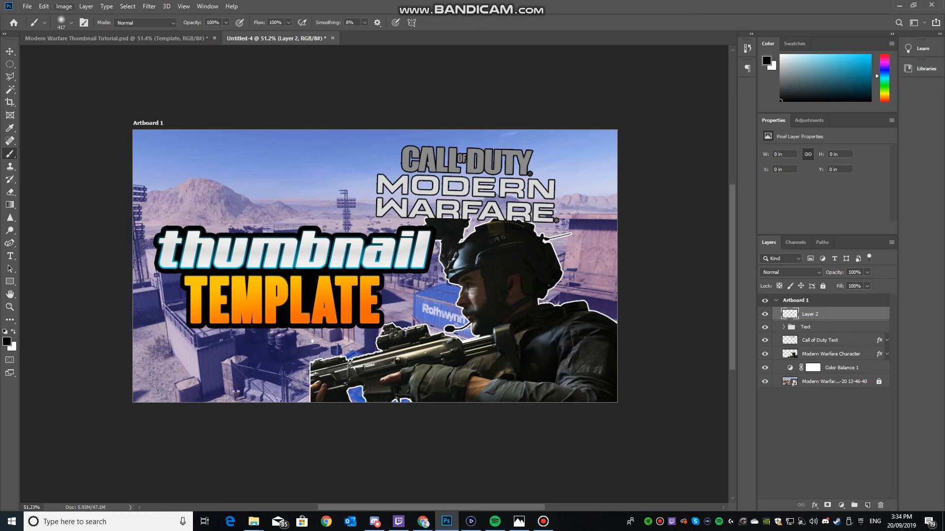
# Paint across the artboard's lower-left corner with a soft 417 px brush in a brightened blue sampled from the title text.
pyautogui.click(71, 22)
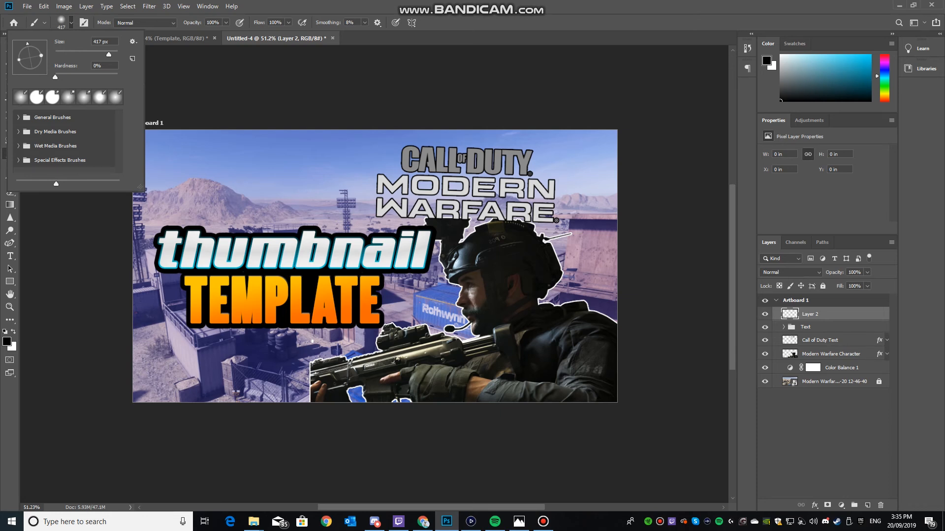
pyautogui.keyDown('alt'); pyautogui.click(294, 267); pyautogui.keyUp('alt')
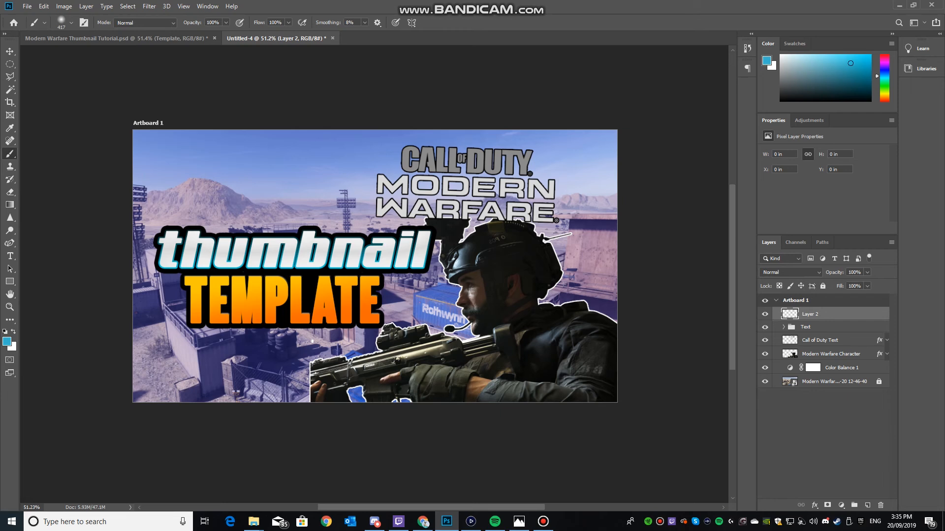
pyautogui.keyDown('alt'); pyautogui.click(312, 340); pyautogui.keyUp('alt')
pyautogui.moveTo(857, 66); pyautogui.dragTo(861, 59)
pyautogui.moveTo(112, 309)
pyautogui.mouseDown()
pyautogui.moveTo(160, 366)
pyautogui.moveTo(318, 417)
pyautogui.mouseUp()
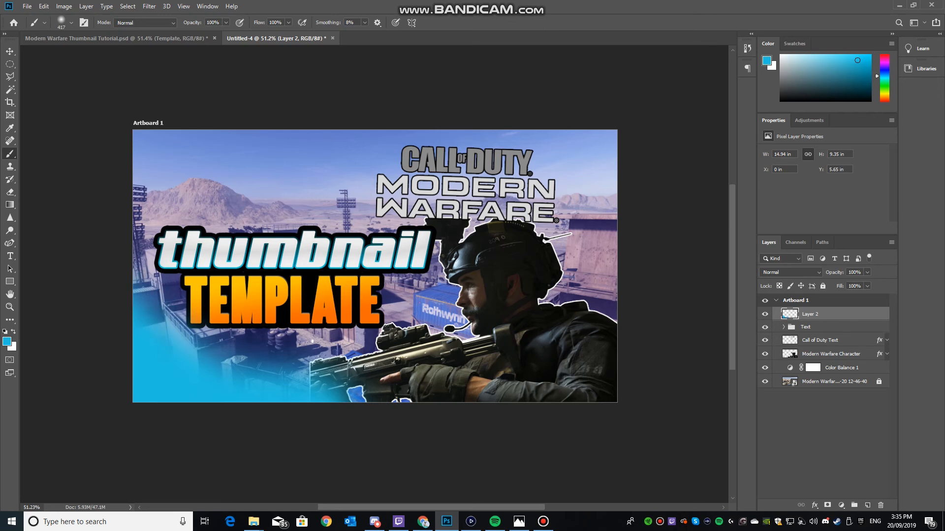
pyautogui.hotkey('ctrl', 'z')
pyautogui.moveTo(116, 301)
pyautogui.mouseDown()
pyautogui.moveTo(150, 374)
pyautogui.moveTo(315, 424)
pyautogui.mouseUp()
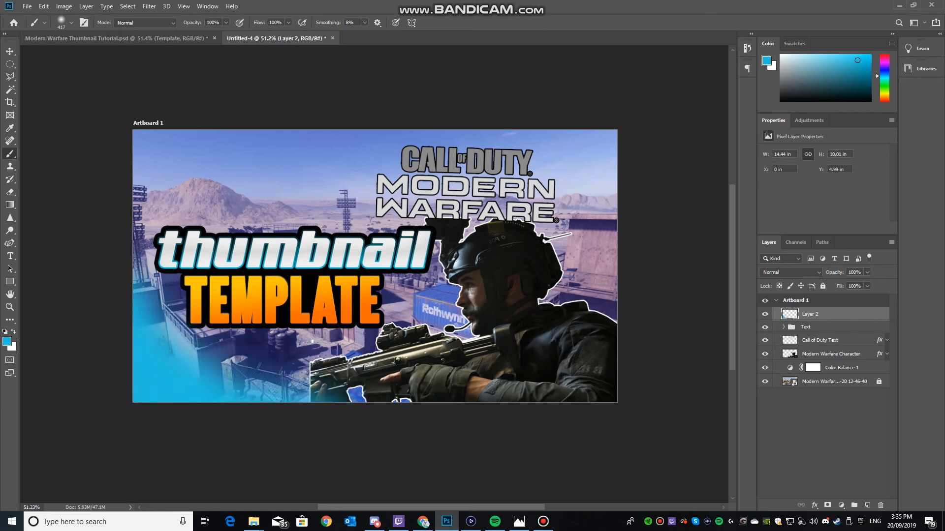
# Set the blue painted layer's blend mode to Linear Dodge (Add) and its opacity to 50%.
pyautogui.click(790, 272)
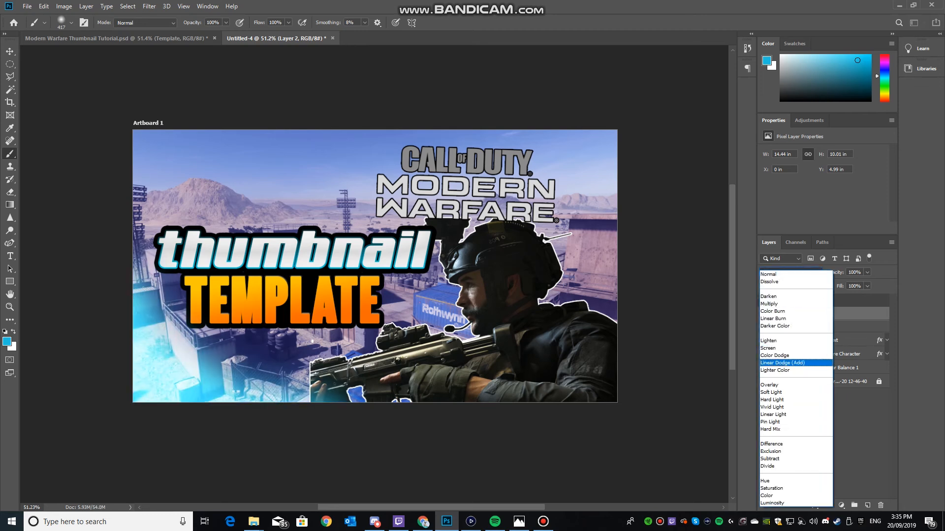
pyautogui.press('Return')
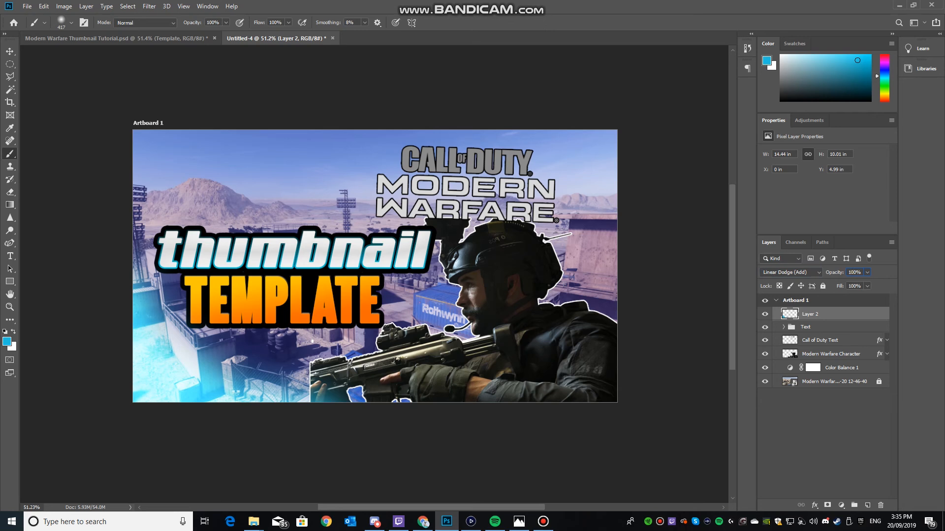
pyautogui.write('0')
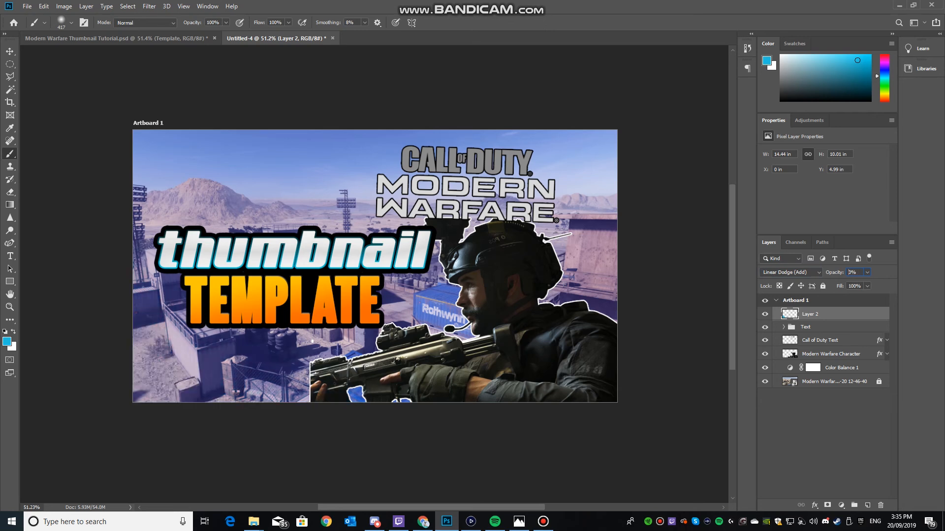
pyautogui.write('5')
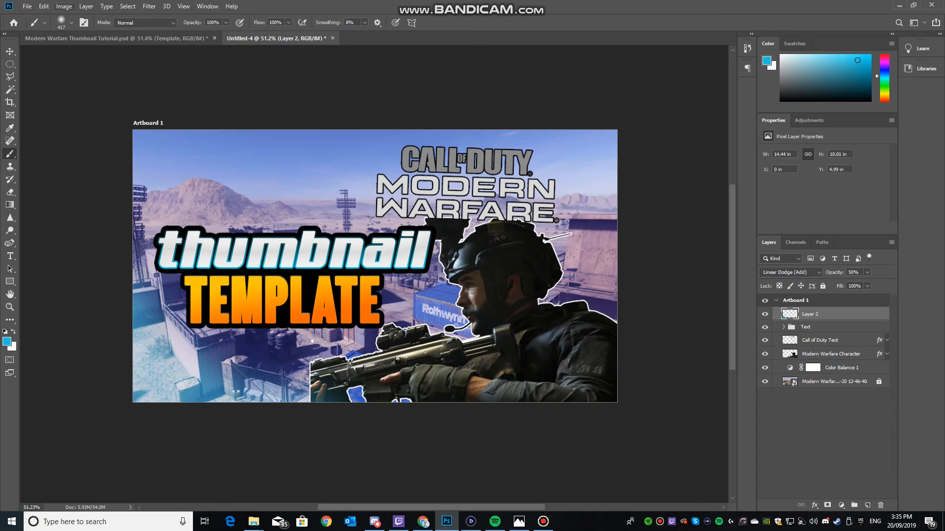
# Set the soft brush to 133 px with white as the painting colour.
pyautogui.click(71, 22)
pyautogui.write('84')
pyautogui.press('Return')
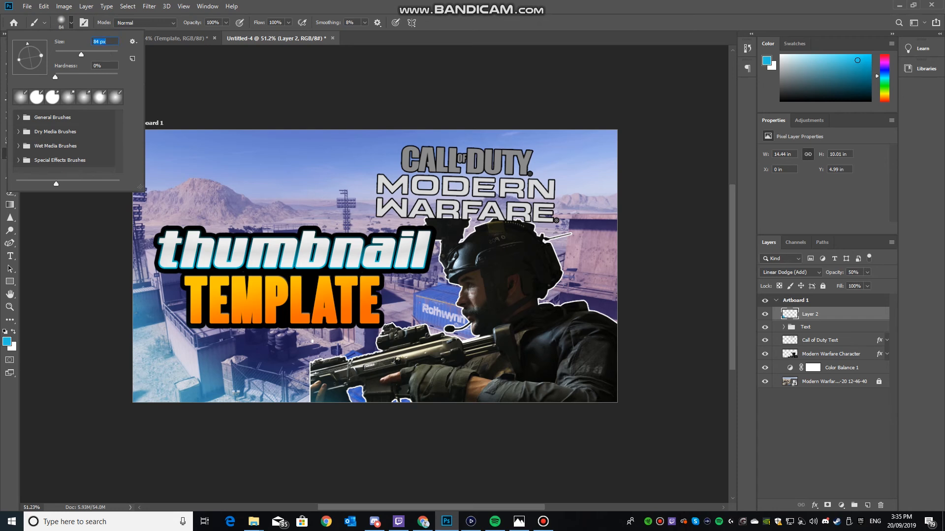
pyautogui.write('133')
pyautogui.press('Return')
pyautogui.click(781, 55)
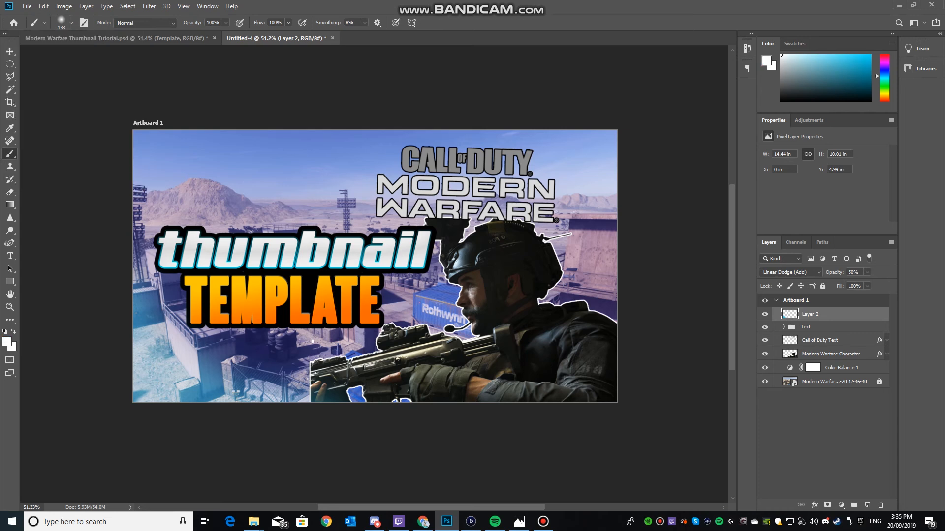
pyautogui.click(371, 314)
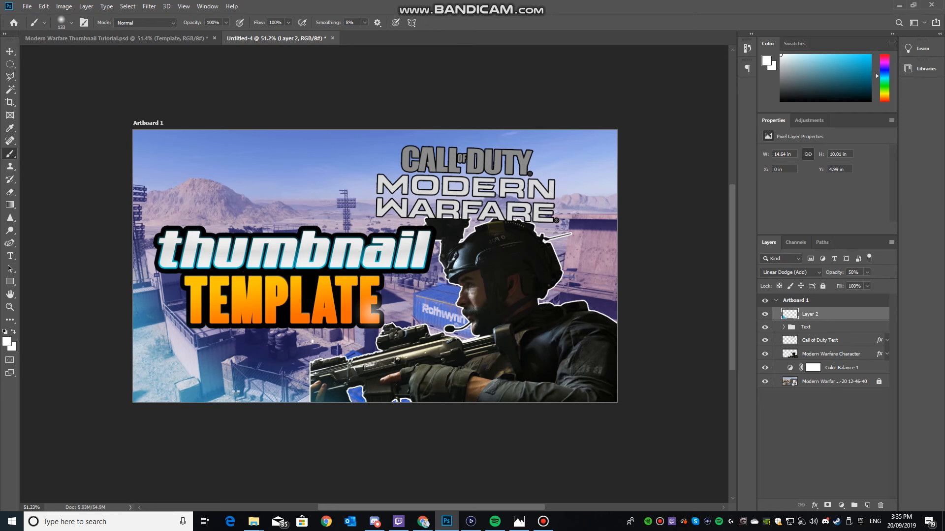
pyautogui.click(378, 317)
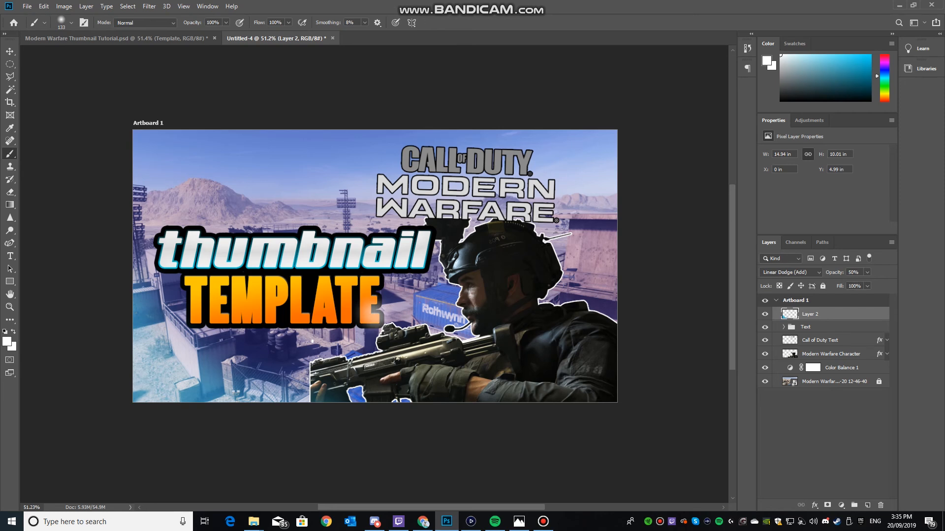
pyautogui.hotkey('ctrl', 'z')
pyautogui.hotkey('ctrl', 'z')
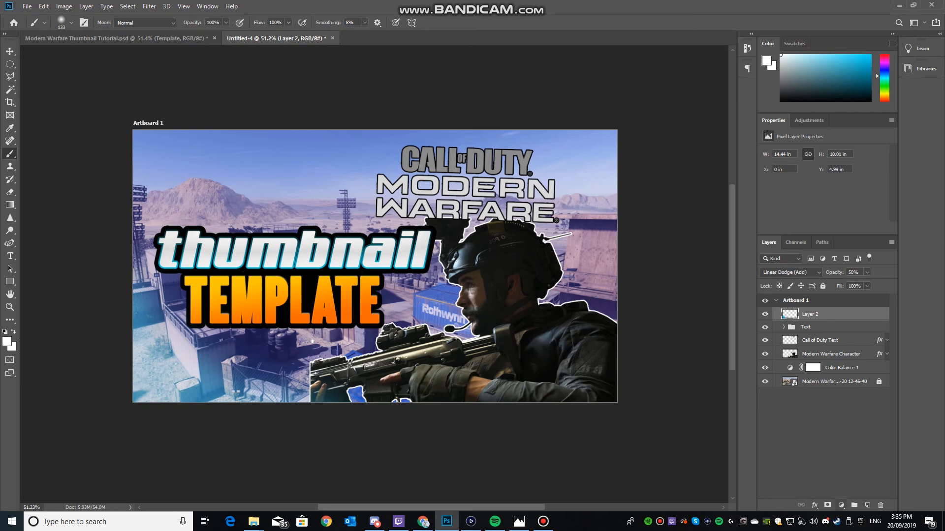
# On a new layer, add one soft white 133 px brush spot at the lower end of the last E in "TEMPLATE".
pyautogui.click(867, 505)
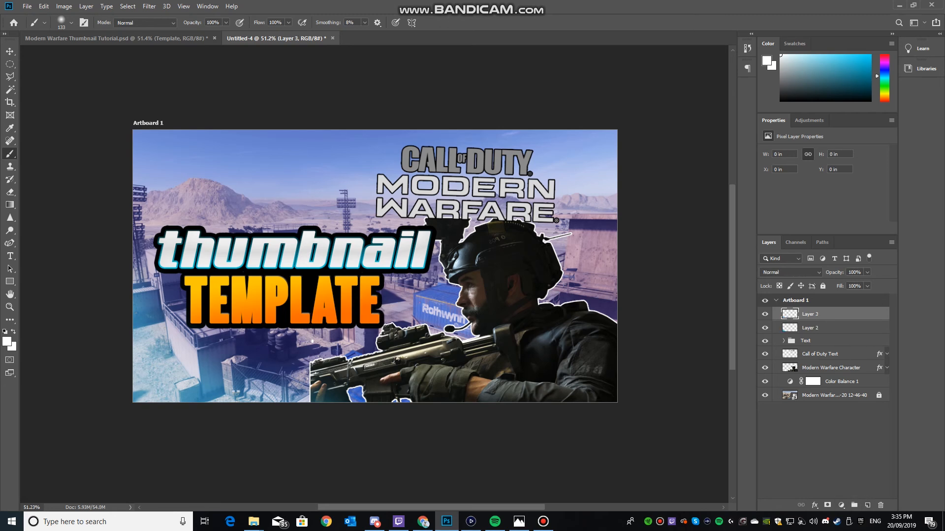
pyautogui.click(71, 22)
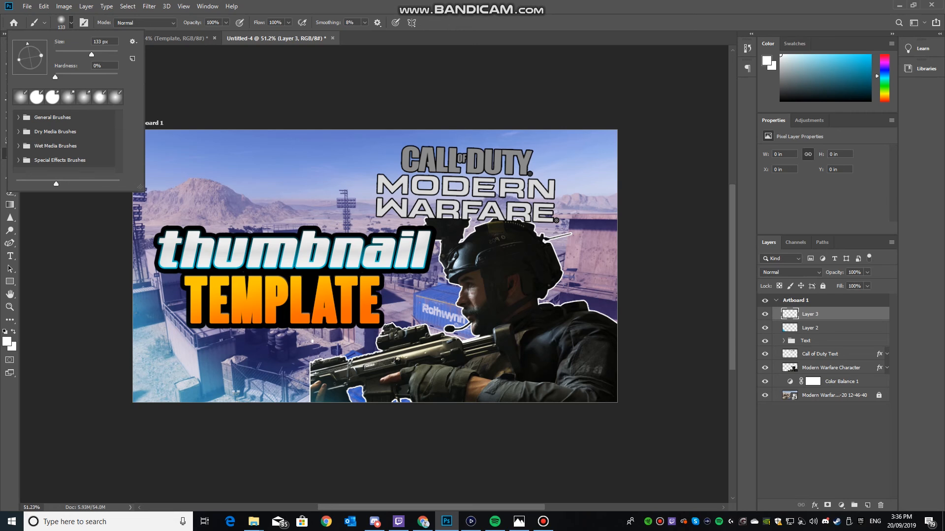
pyautogui.press('Escape')
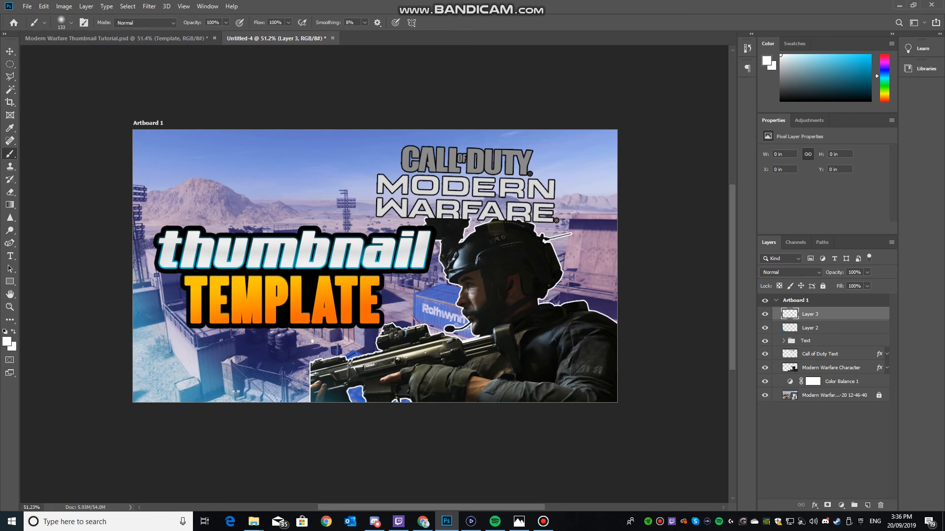
pyautogui.click(374, 317)
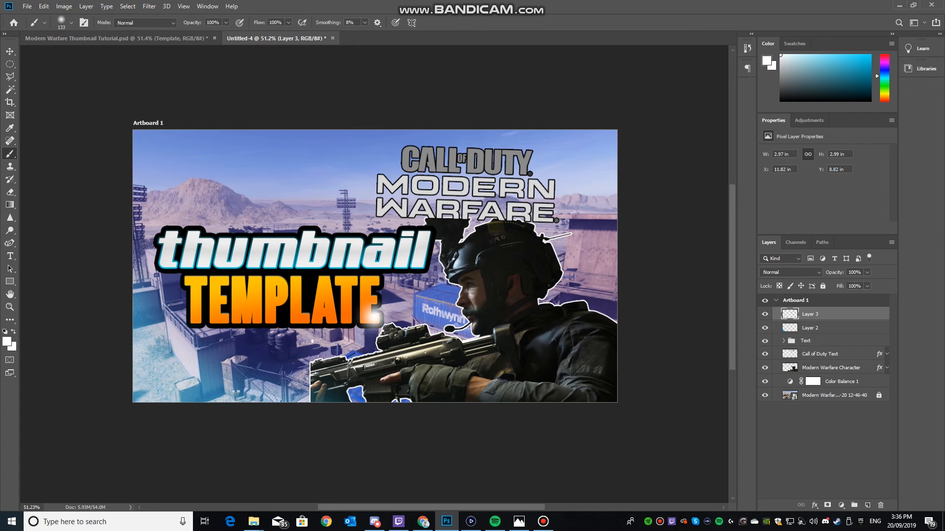
# Set the white highlight layer to Linear Dodge (Add) blending at 75% opacity.
pyautogui.click(790, 273)
pyautogui.click(791, 274)
pyautogui.click(791, 272)
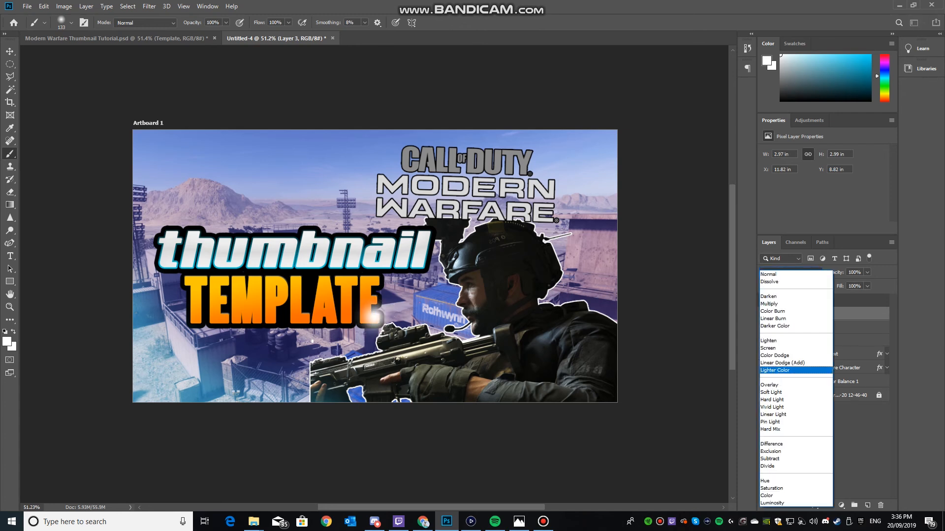
pyautogui.click(783, 364)
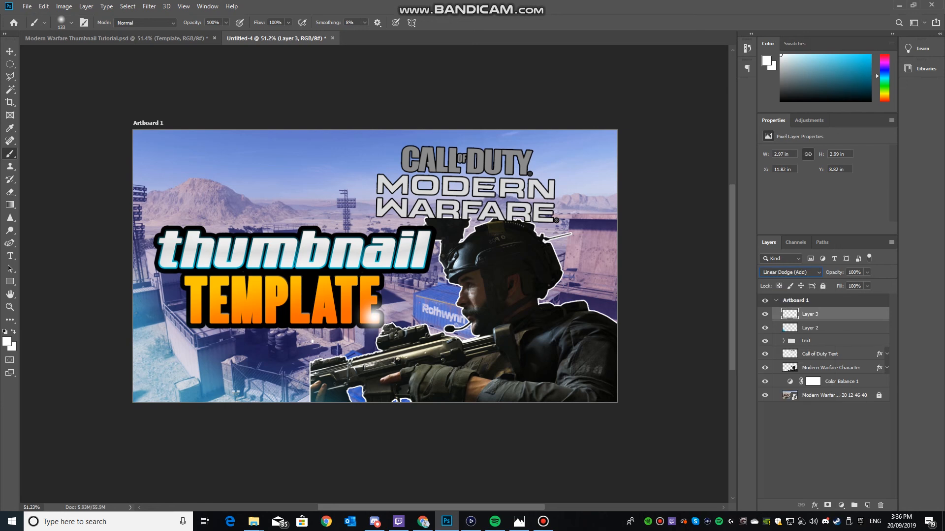
pyautogui.write('0')
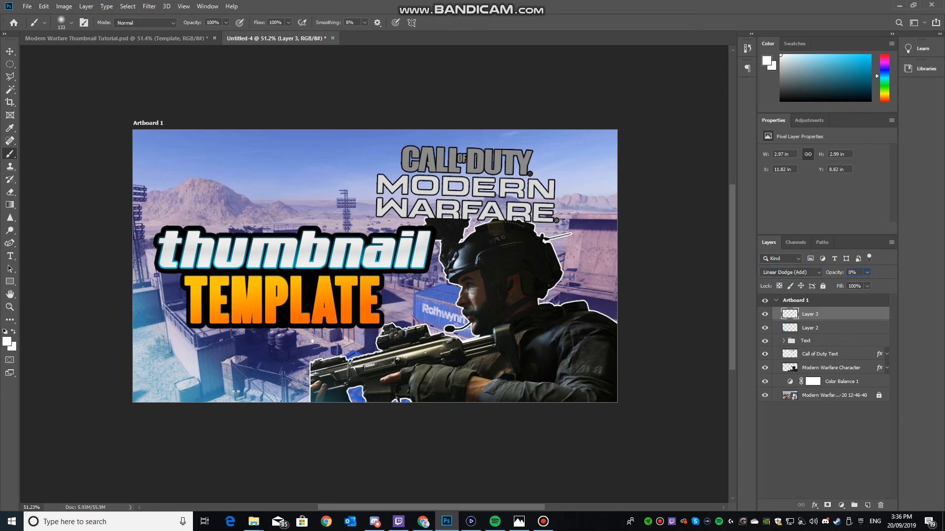
pyautogui.write('75')
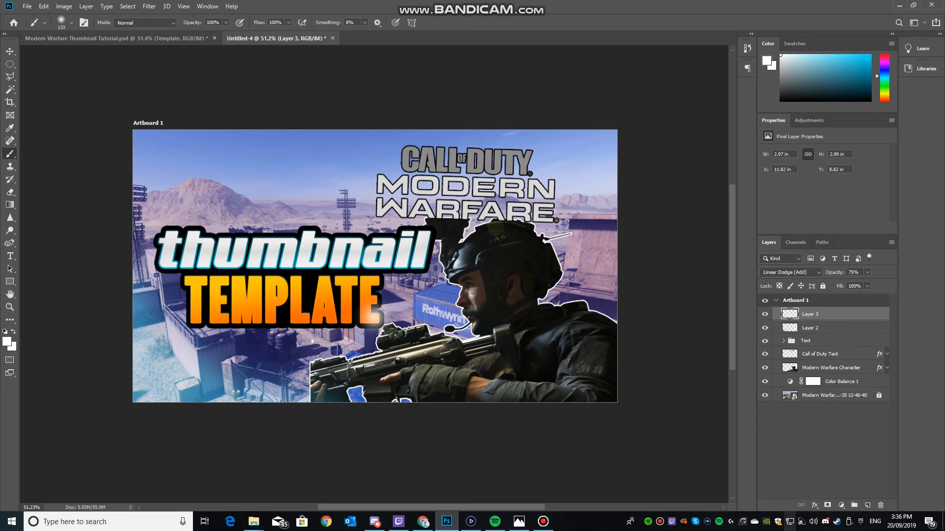
# Group the blue glow and white highlight layers as "Details", placing the blue layer above the white one.
pyautogui.hotkey('ctrl', 'g')
pyautogui.doubleClick(809, 313)
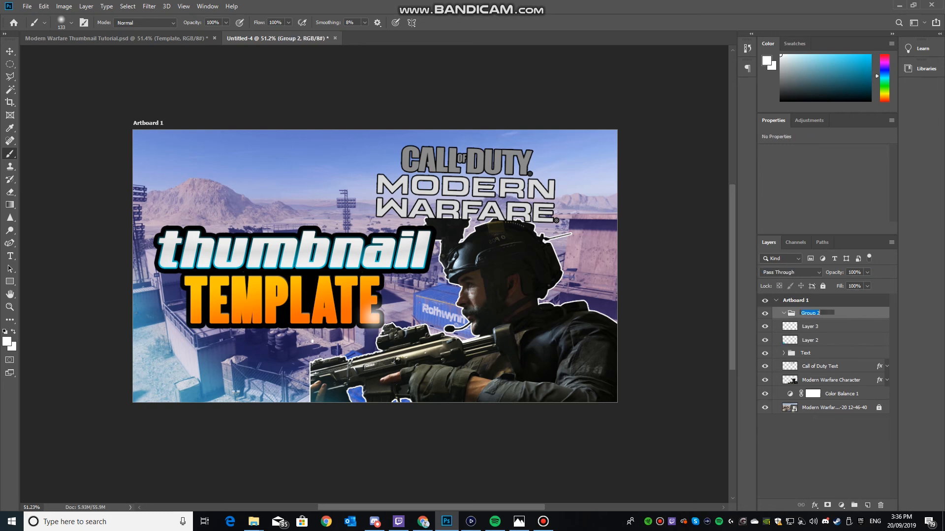
pyautogui.write('Details')
pyautogui.press('Return')
pyautogui.moveTo(811, 326); pyautogui.dragTo(811, 314)
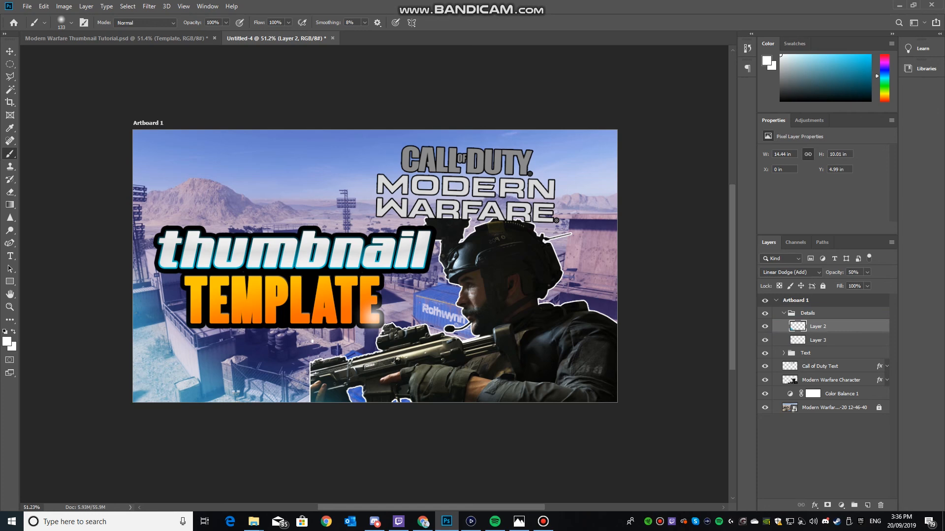
# Draw a narrow slanted Polygonal Lasso wedge across the artboard's upper-left corner and fill it with white at 30% opacity.
pyautogui.click(10, 76)
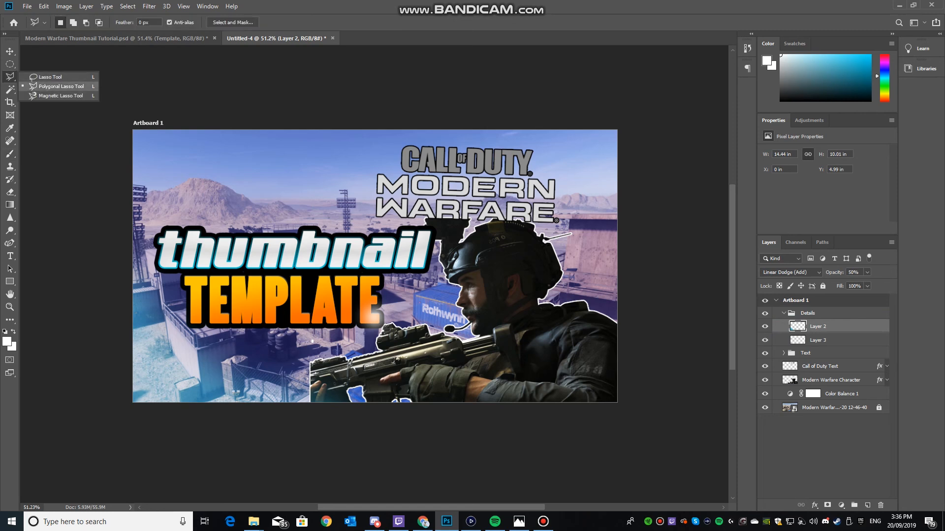
pyautogui.click(61, 86)
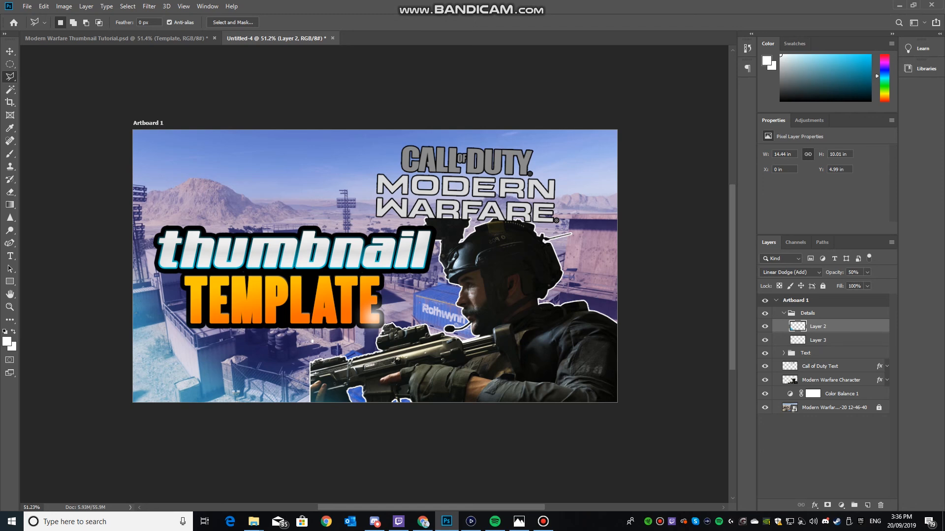
pyautogui.click(116, 88)
pyautogui.click(159, 175)
pyautogui.click(116, 87)
pyautogui.rightClick(142, 137)
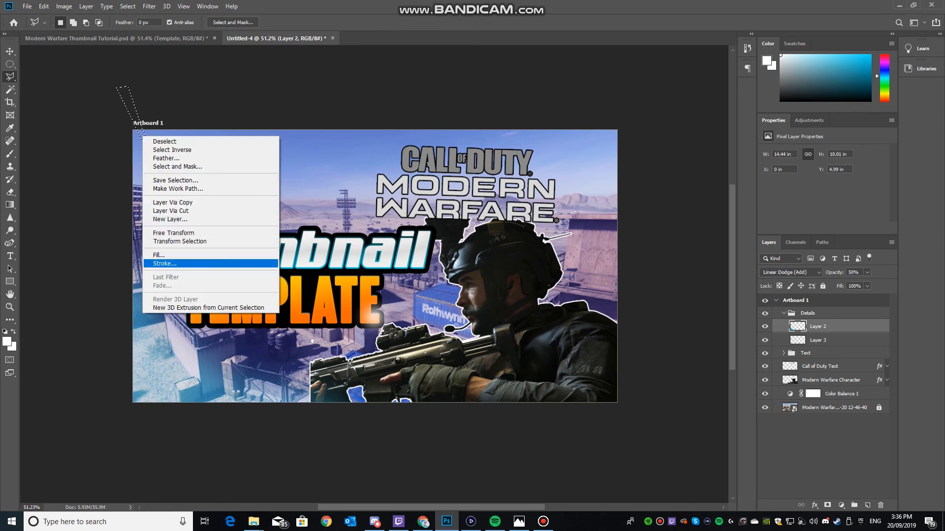
pyautogui.click(158, 255)
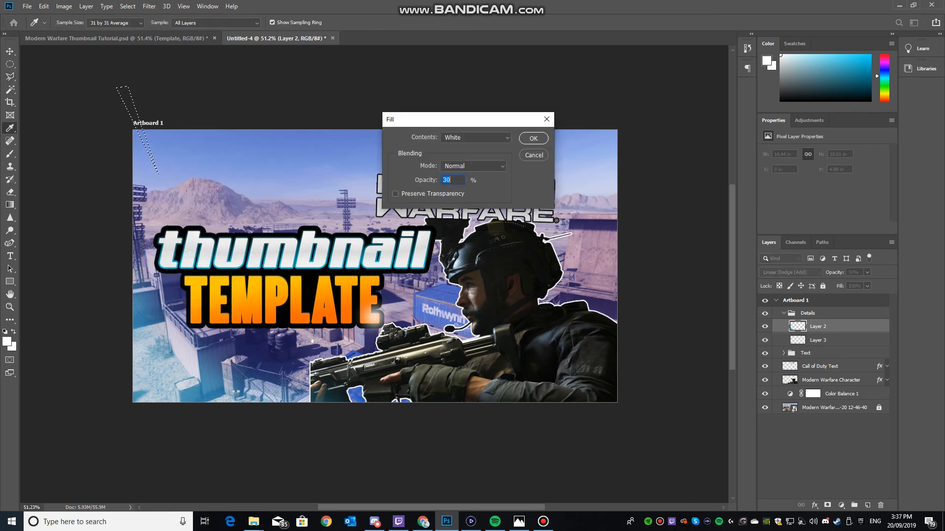
pyautogui.click(533, 138)
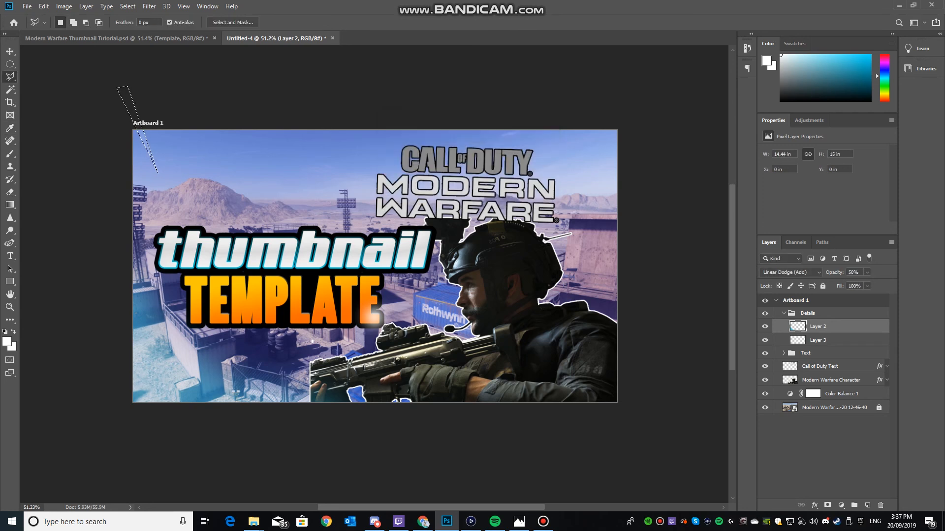
# Add a second narrow wedge-shaped light streak just right of the first, filled with white at 30% opacity, and clear the selection.
pyautogui.click(153, 91)
pyautogui.click(162, 146)
pyautogui.click(162, 77)
pyautogui.click(152, 91)
pyautogui.rightClick(160, 134)
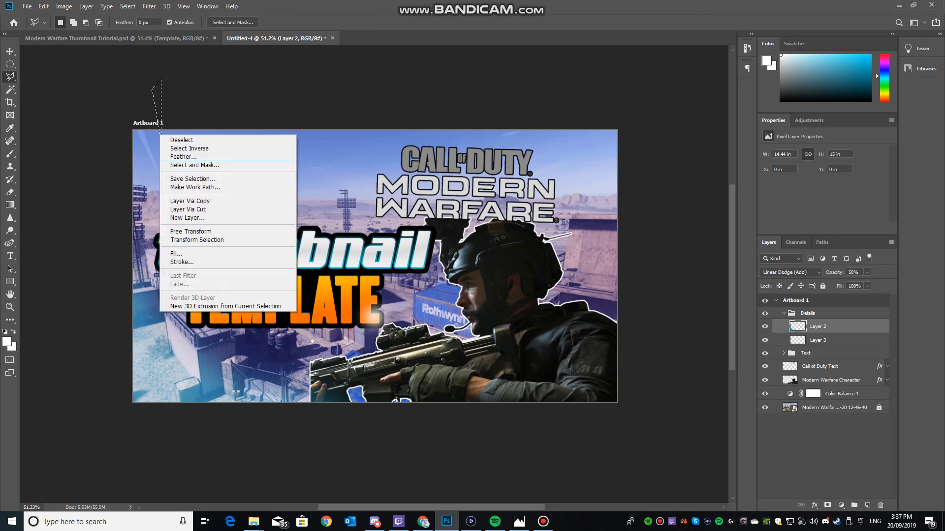
pyautogui.click(176, 253)
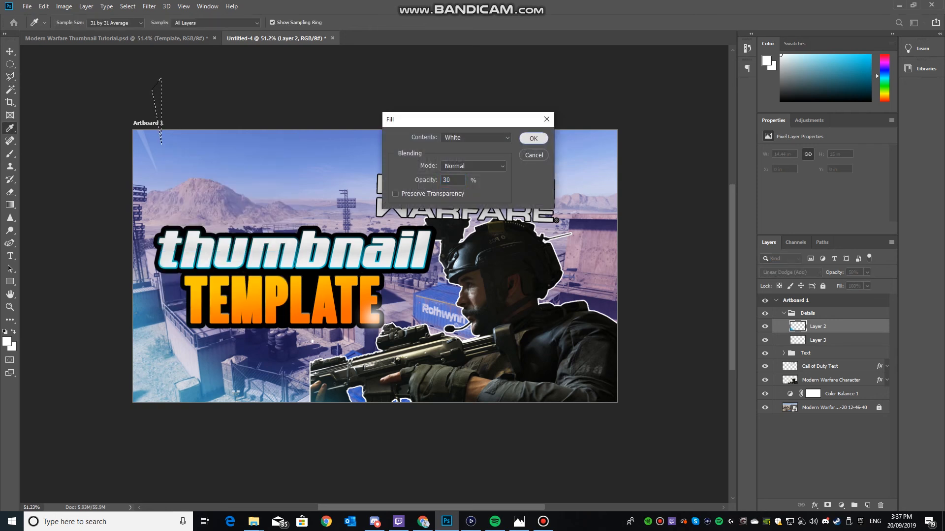
pyautogui.press('Return')
pyautogui.hotkey('ctrl', 'd')
# Select a third thin wedge over the artboard's upper edge, right of the second streak, and fill it with white at 30% opacity.
pyautogui.click(185, 76)
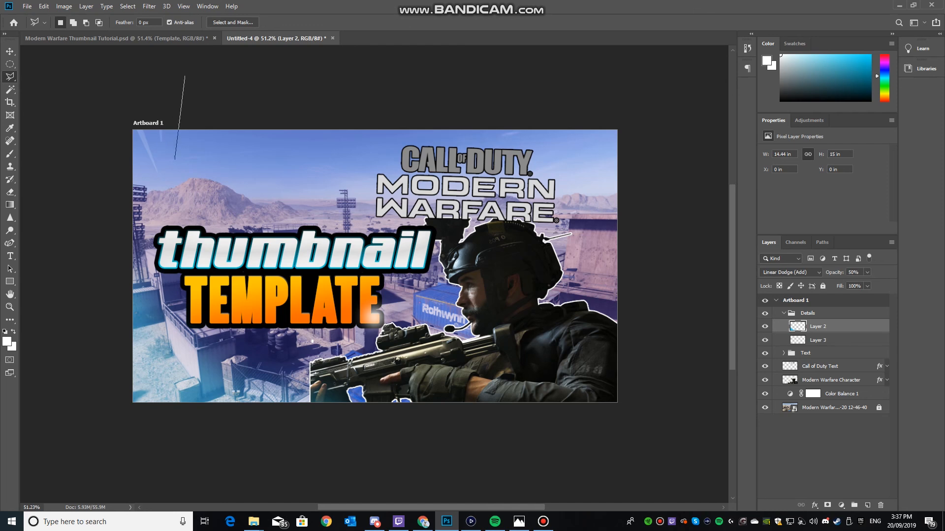
pyautogui.click(178, 155)
pyautogui.doubleClick(199, 73)
pyautogui.rightClick(182, 134)
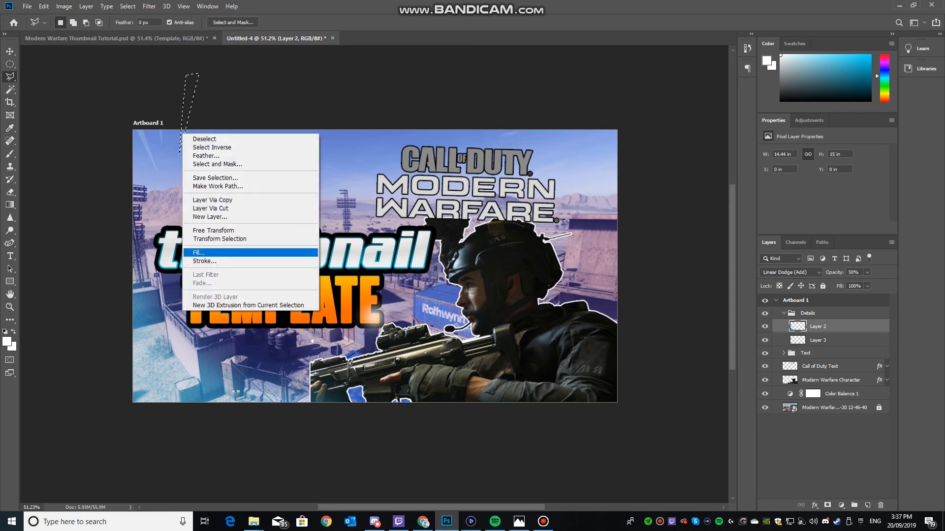
pyautogui.click(199, 253)
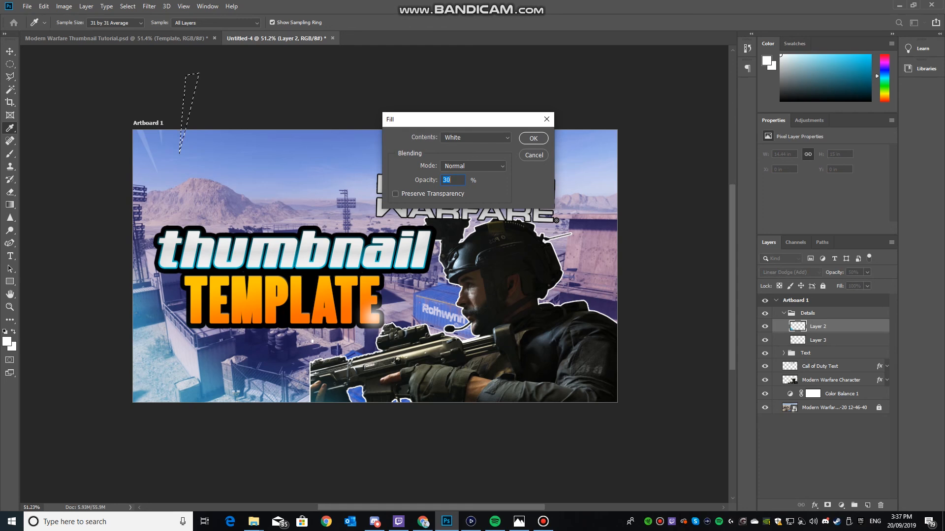
pyautogui.press('Return')
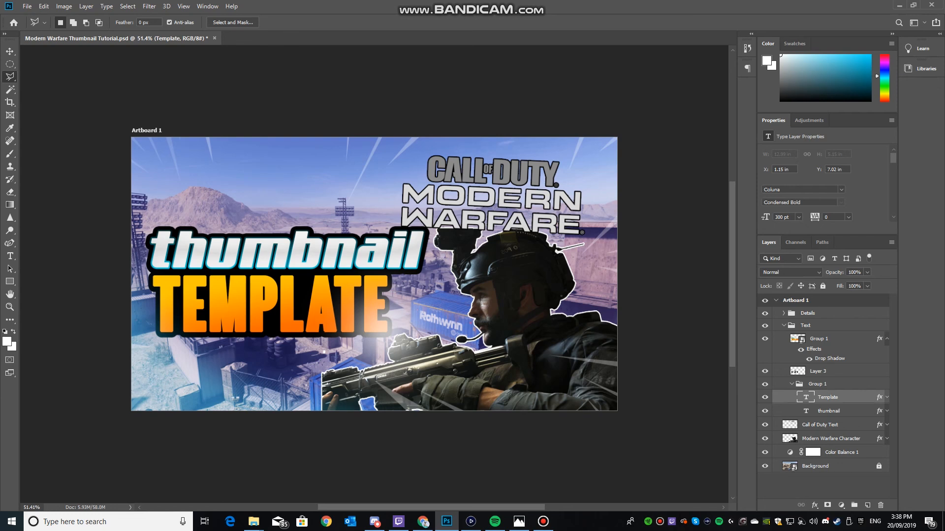
# In the finished tutorial file, inspect the Details group and compare the thumbnail with and without Layer 4.
pyautogui.click(784, 314)
pyautogui.click(818, 340)
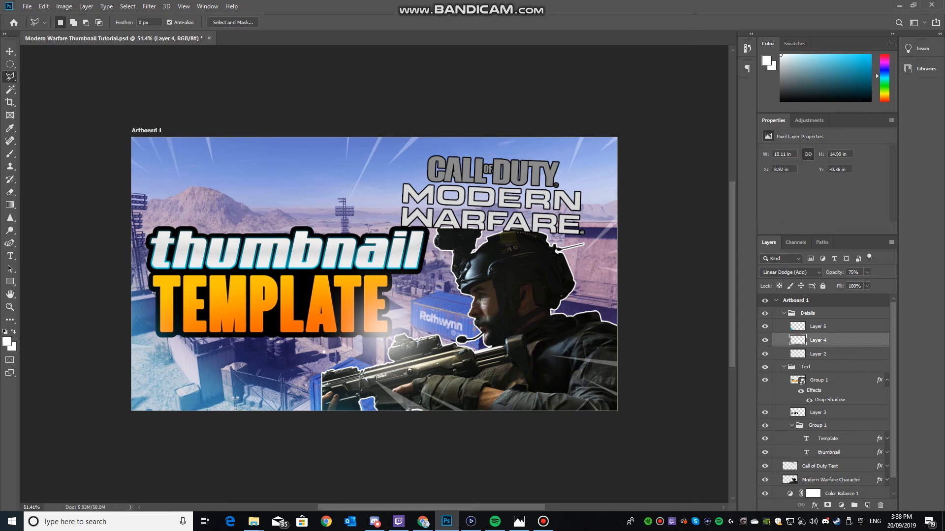
pyautogui.click(765, 341)
pyautogui.click(765, 340)
pyautogui.click(783, 313)
# Review the contents of the Text group and select its Group 1 smart object.
pyautogui.click(806, 326)
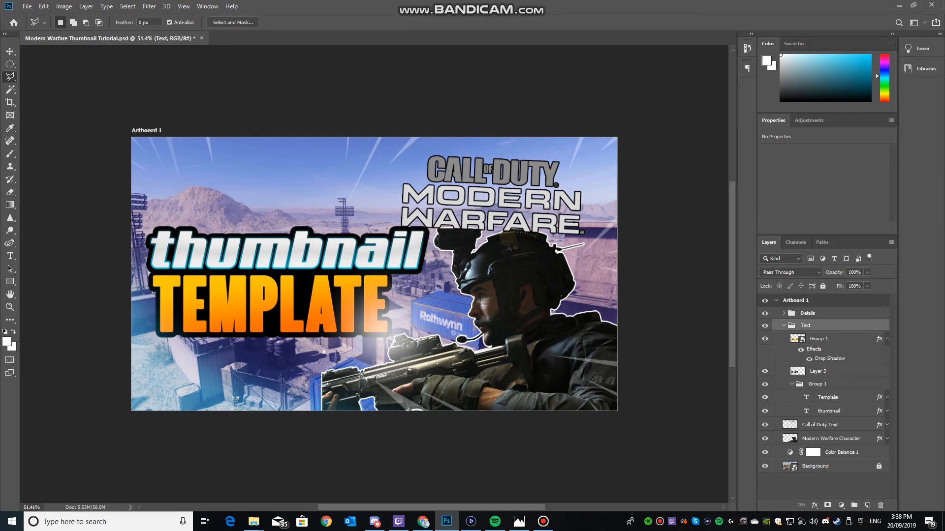
pyautogui.click(784, 326)
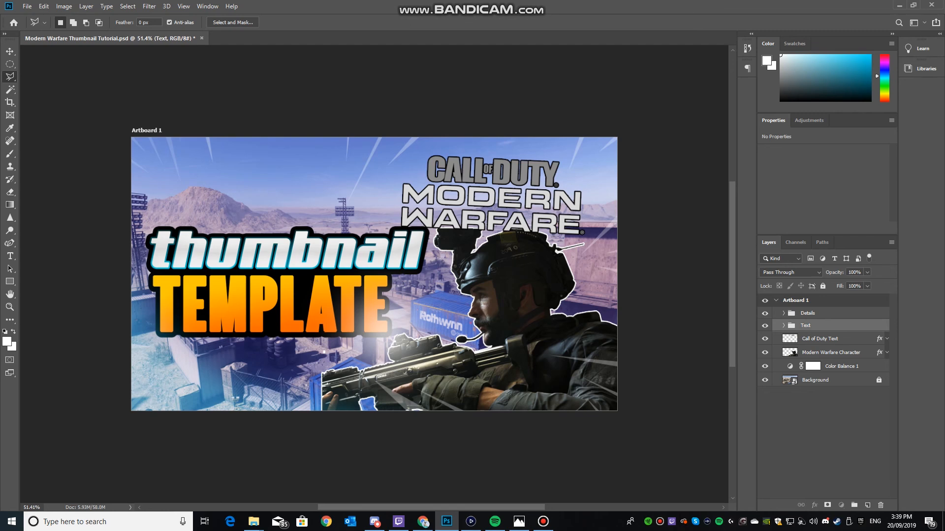
pyautogui.click(784, 326)
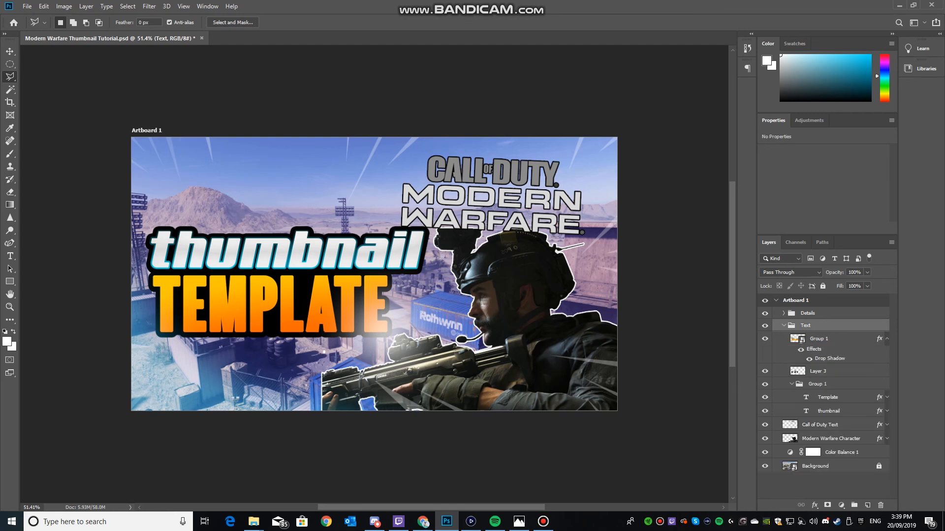
pyautogui.click(819, 339)
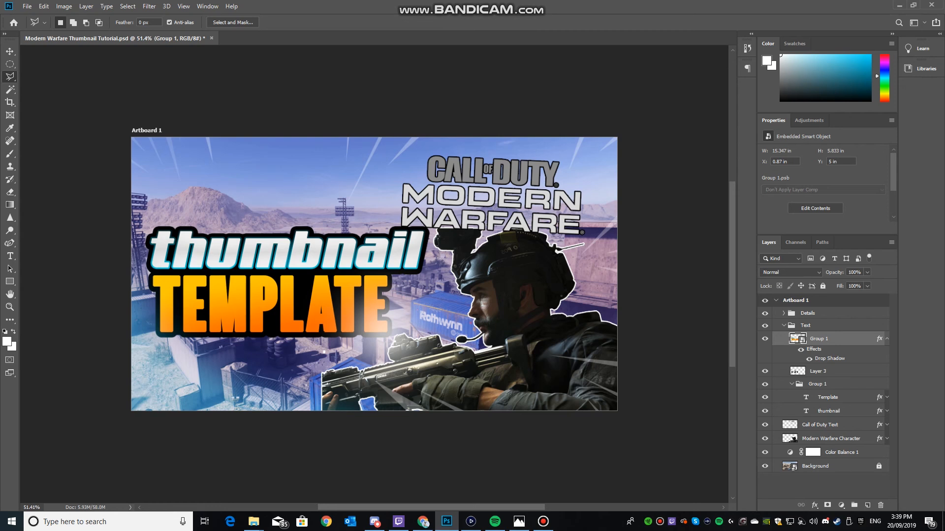
# Collapse the panels to icons to enlarge the canvas view and switch to the Move tool.
pyautogui.click(892, 34)
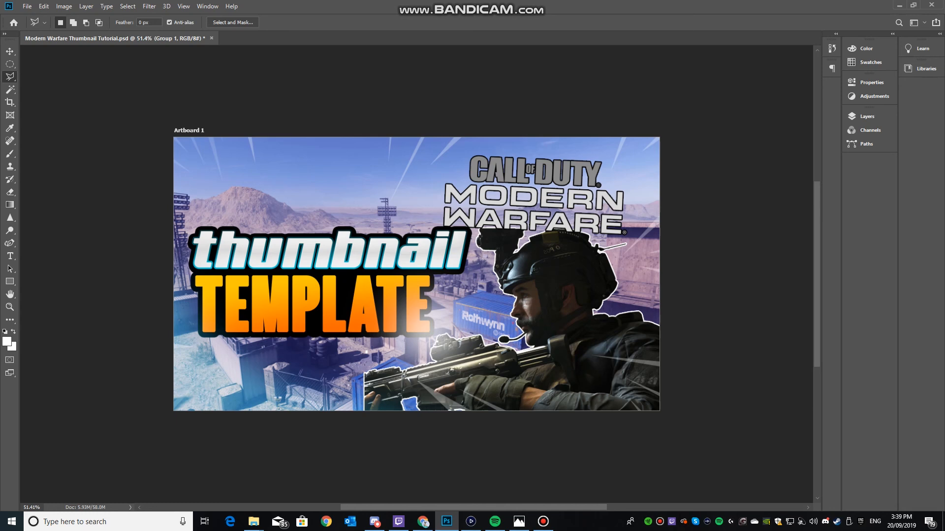
pyautogui.press('v')
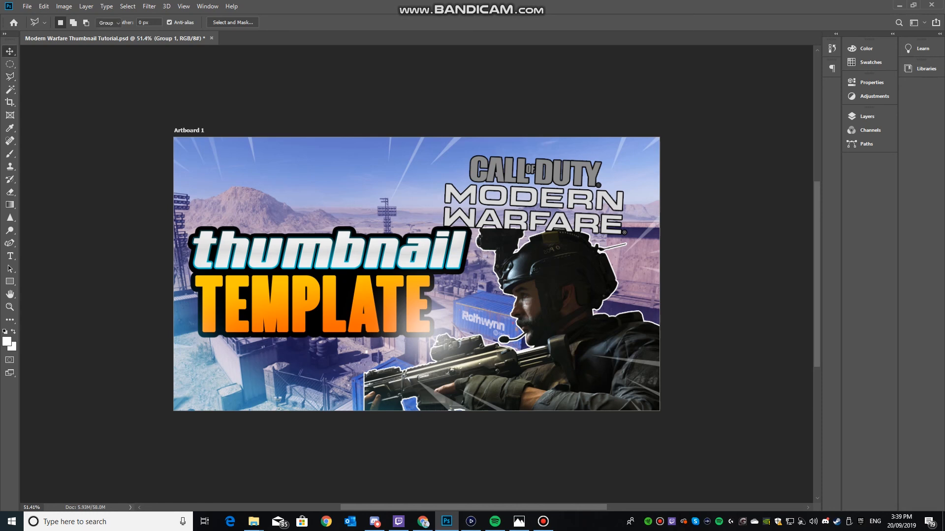